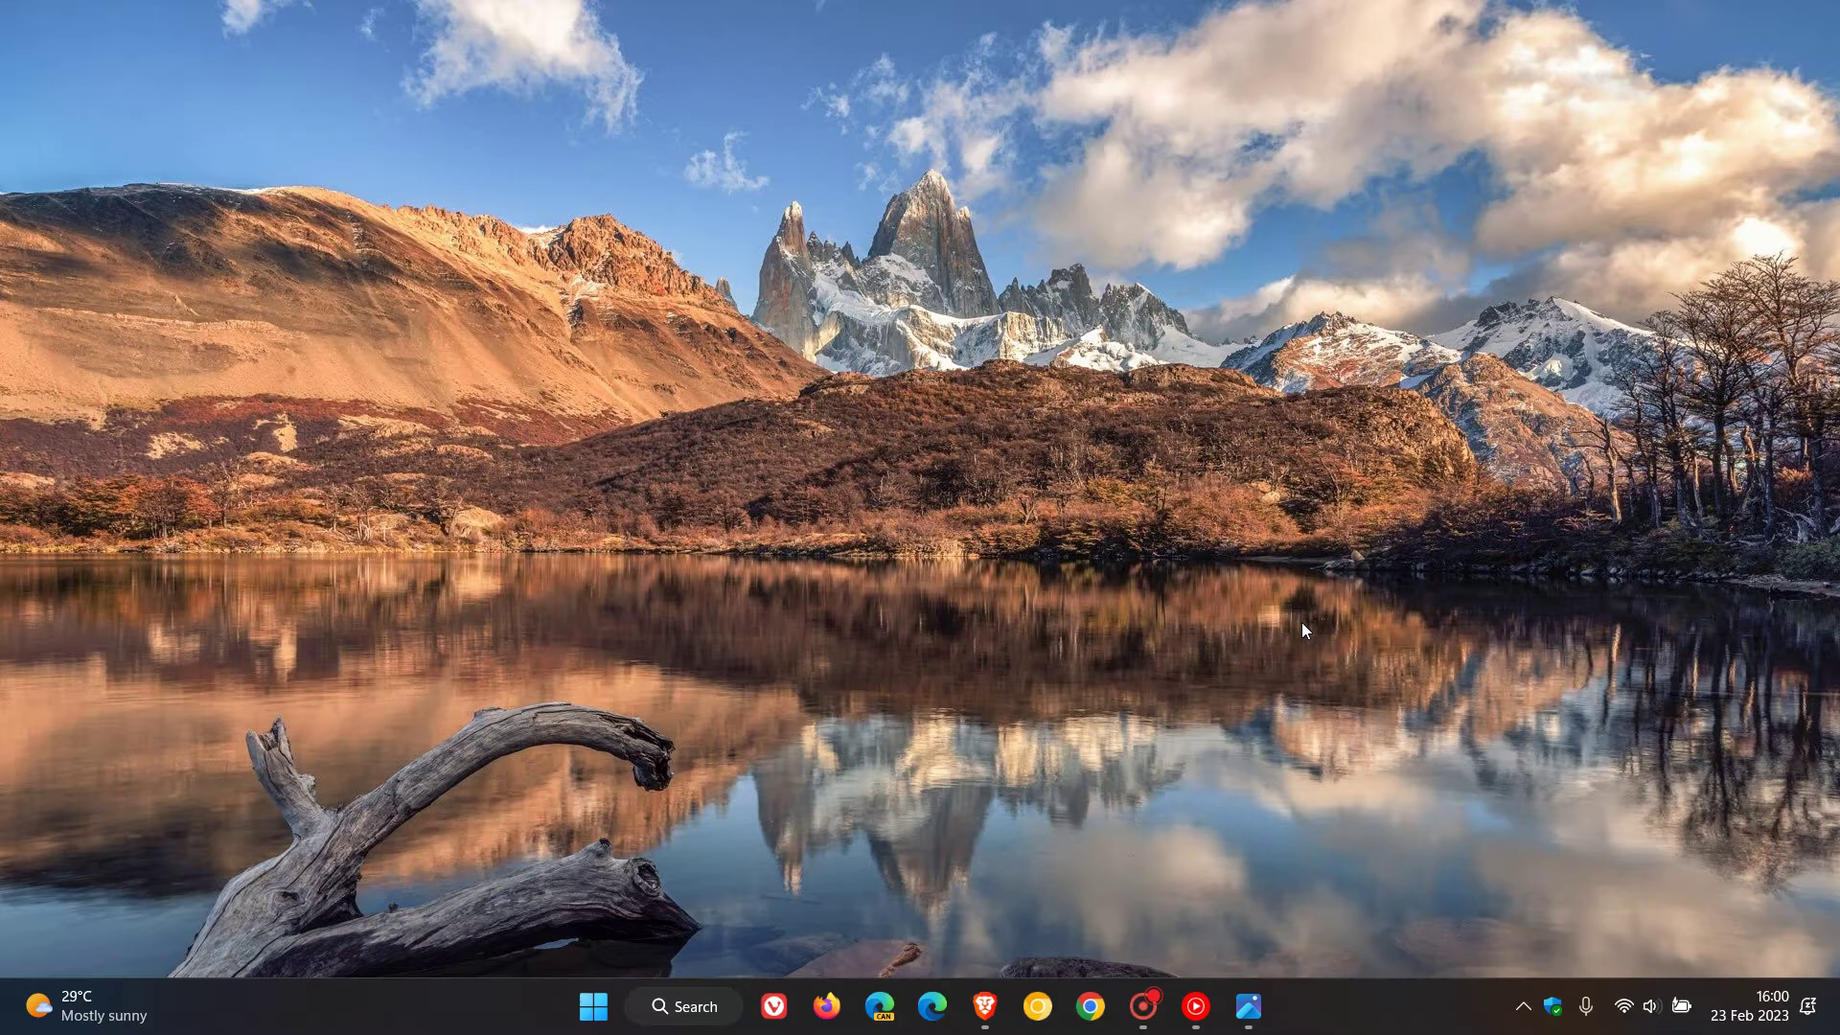
Dismiss the Unknown USB Device error screenshot to return to the Windows 11 desktop.
mouse_move(1248, 1006)
click(1246, 868)
Launch Device Manager from the Win+X menu, maximise it, and expand Universal Serial Bus controllers.
right_click(596, 1017)
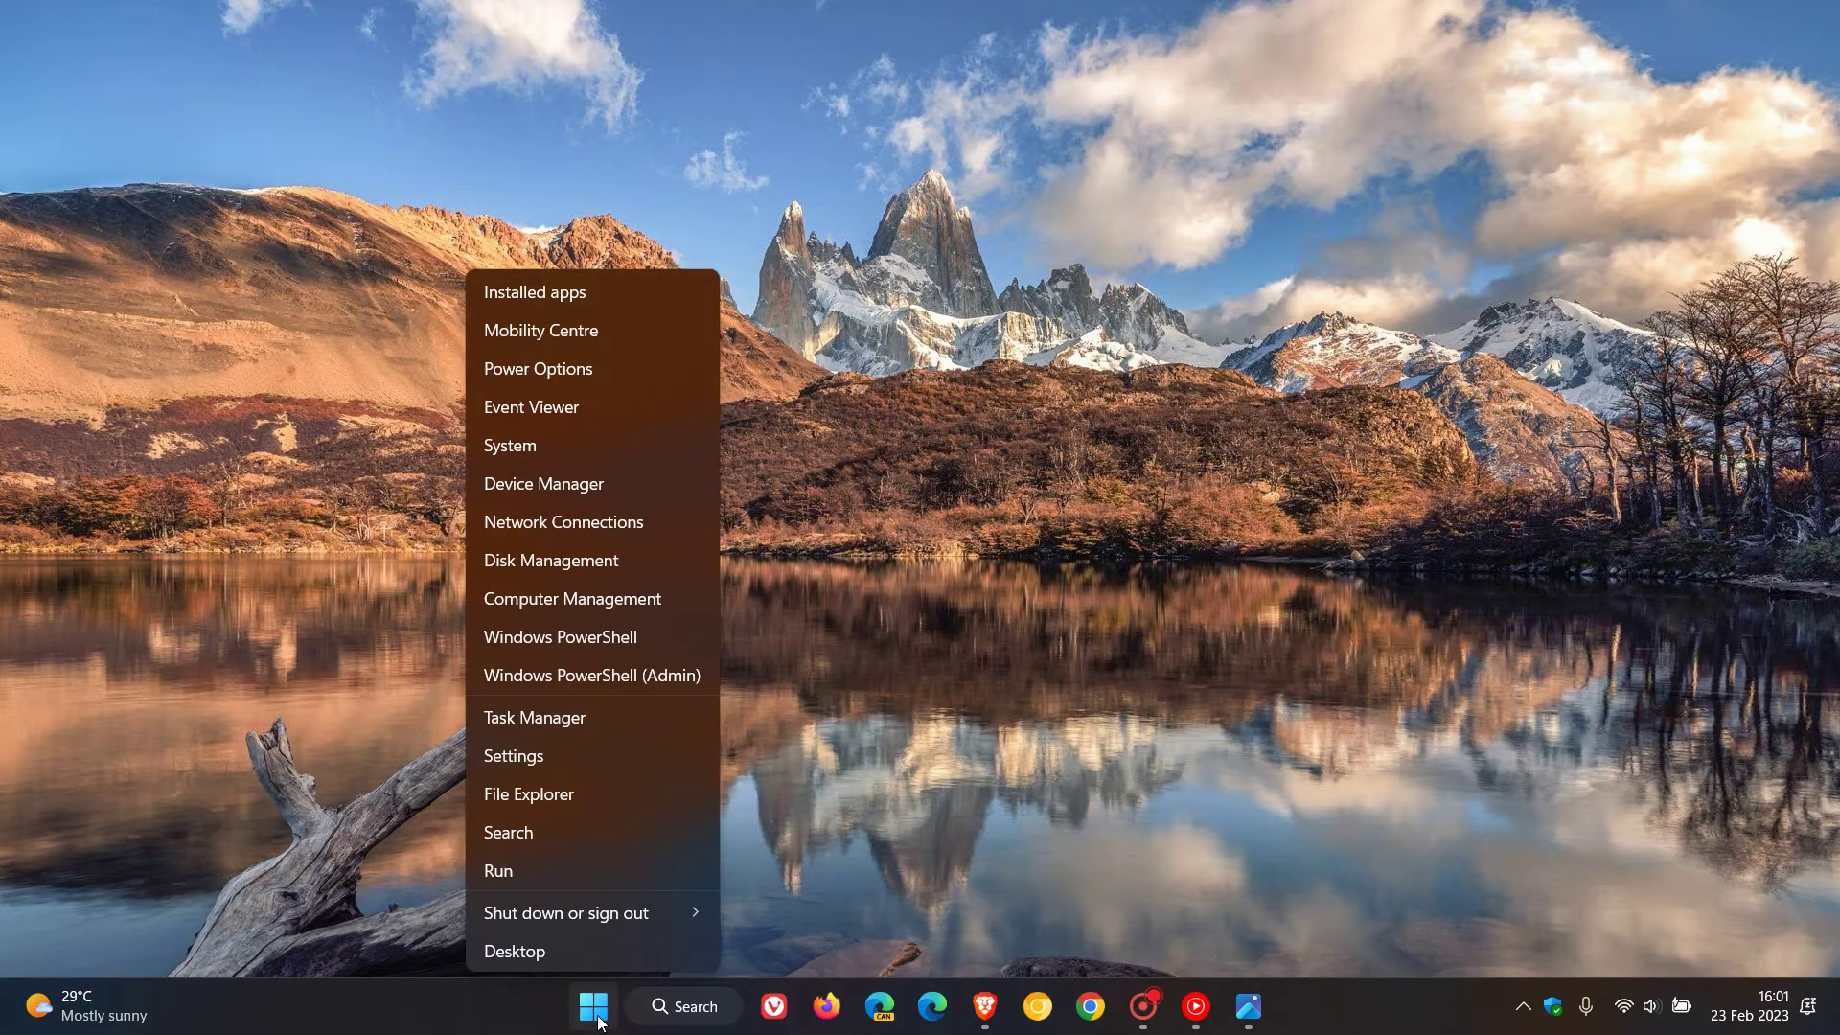
click(621, 489)
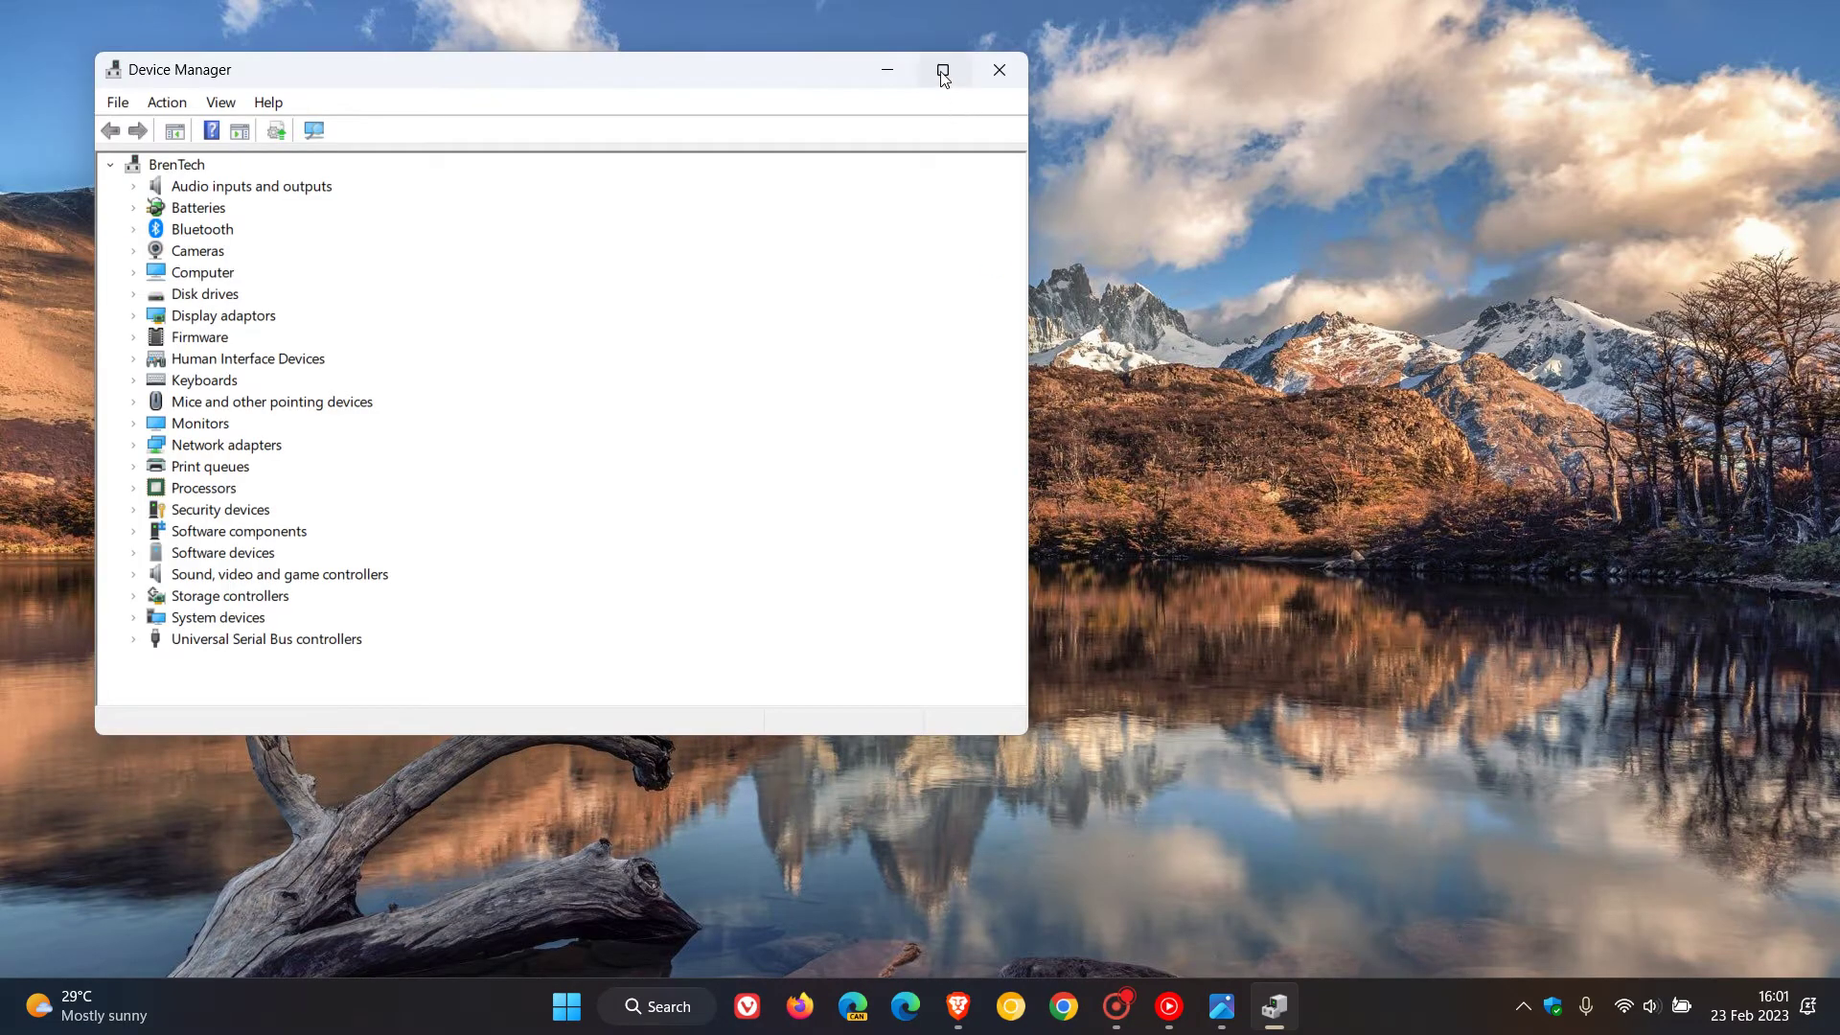
click(941, 67)
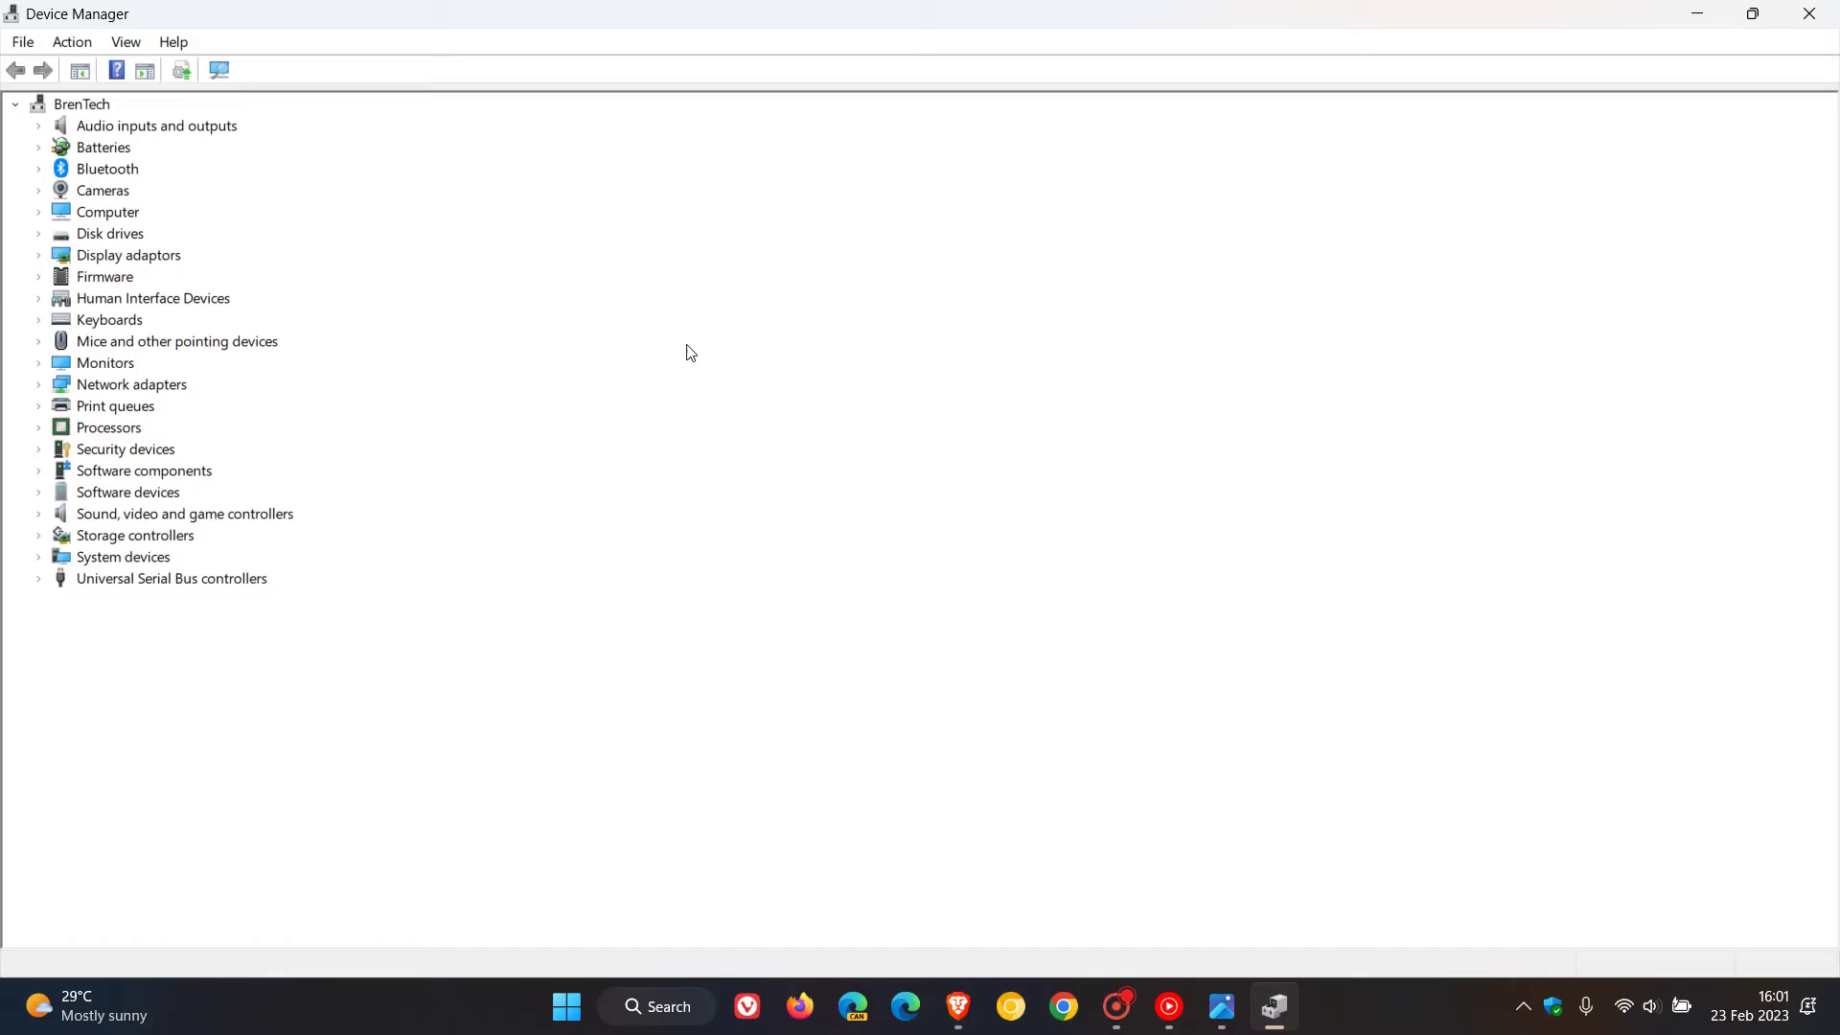
click(38, 580)
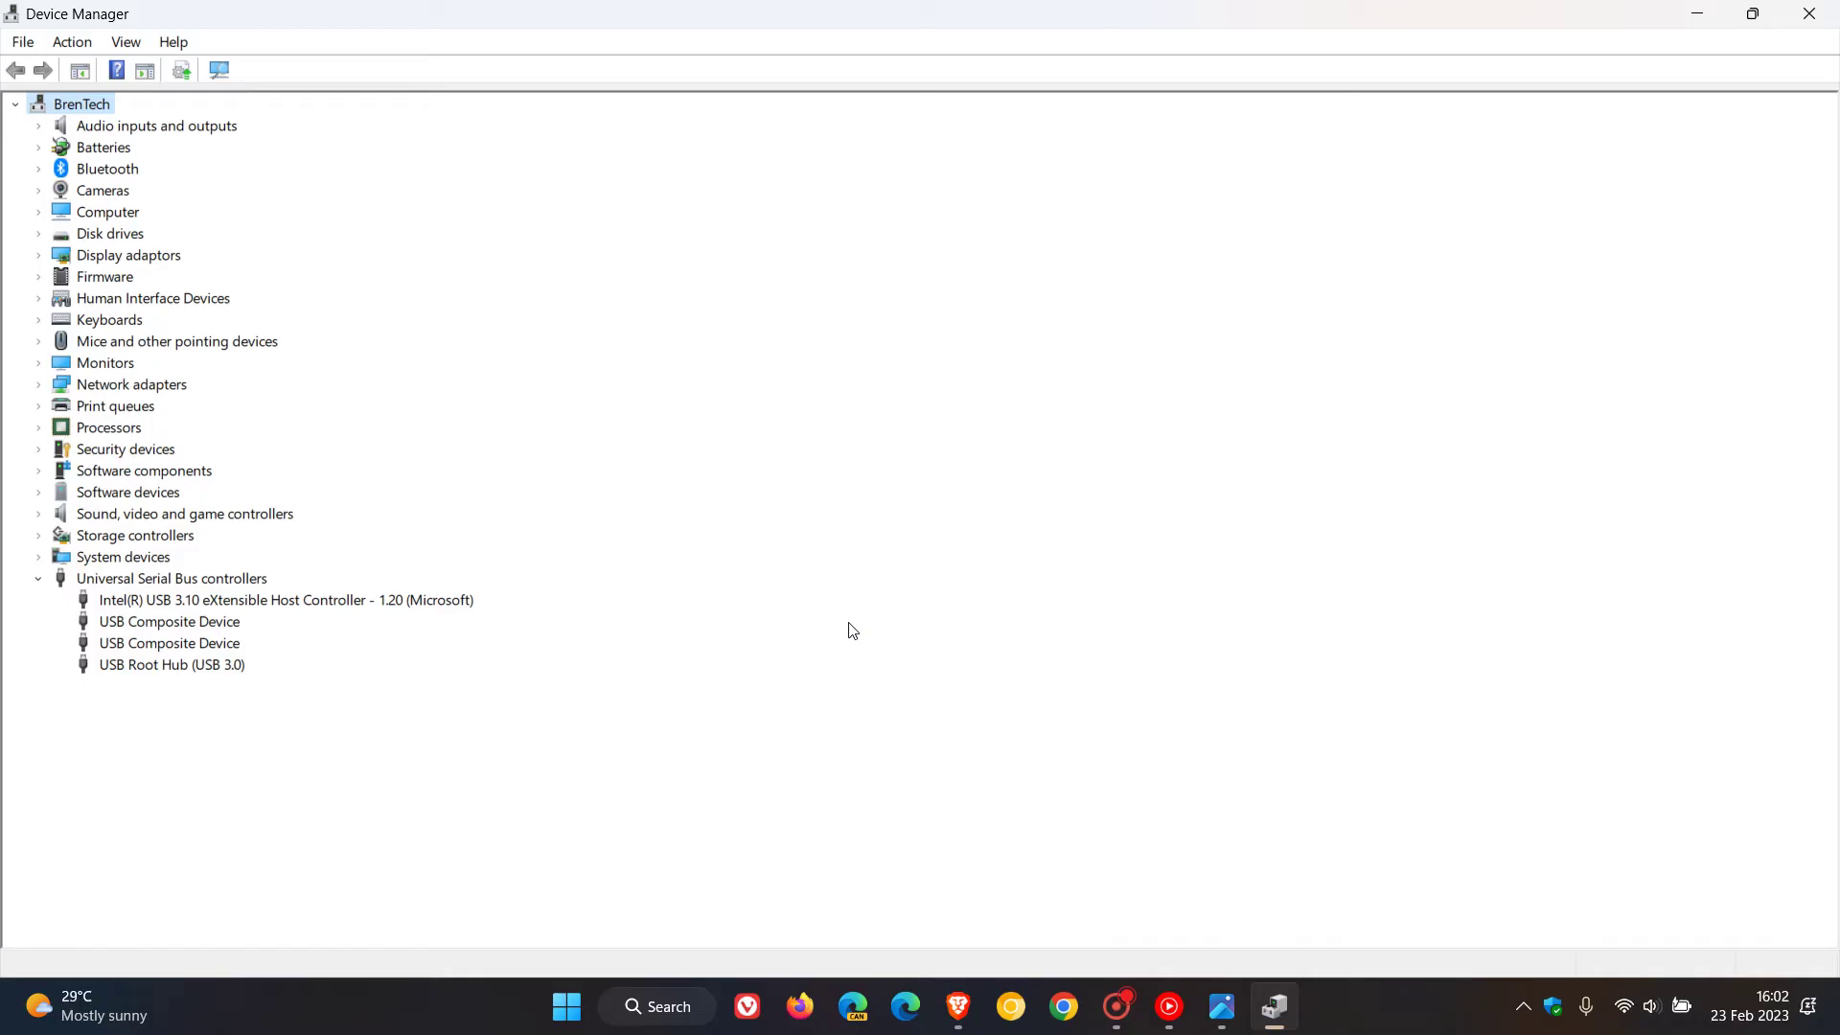
right_click(217, 651)
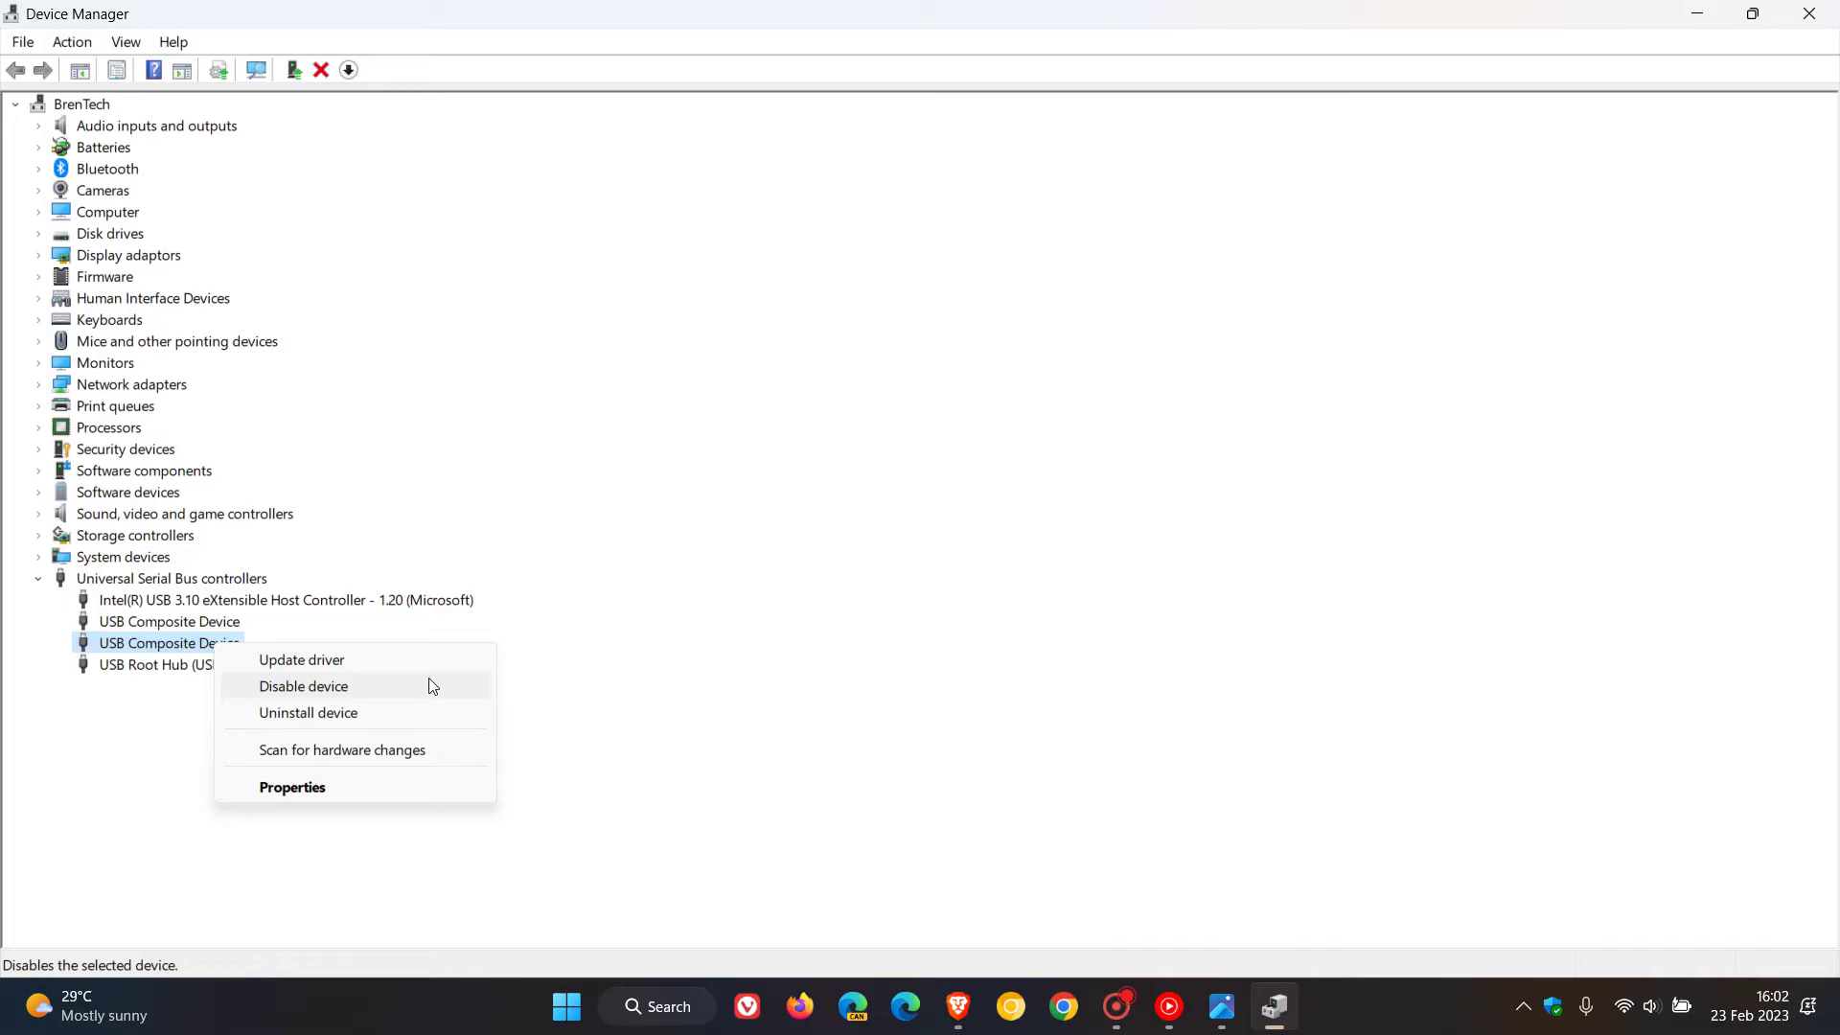
click(792, 814)
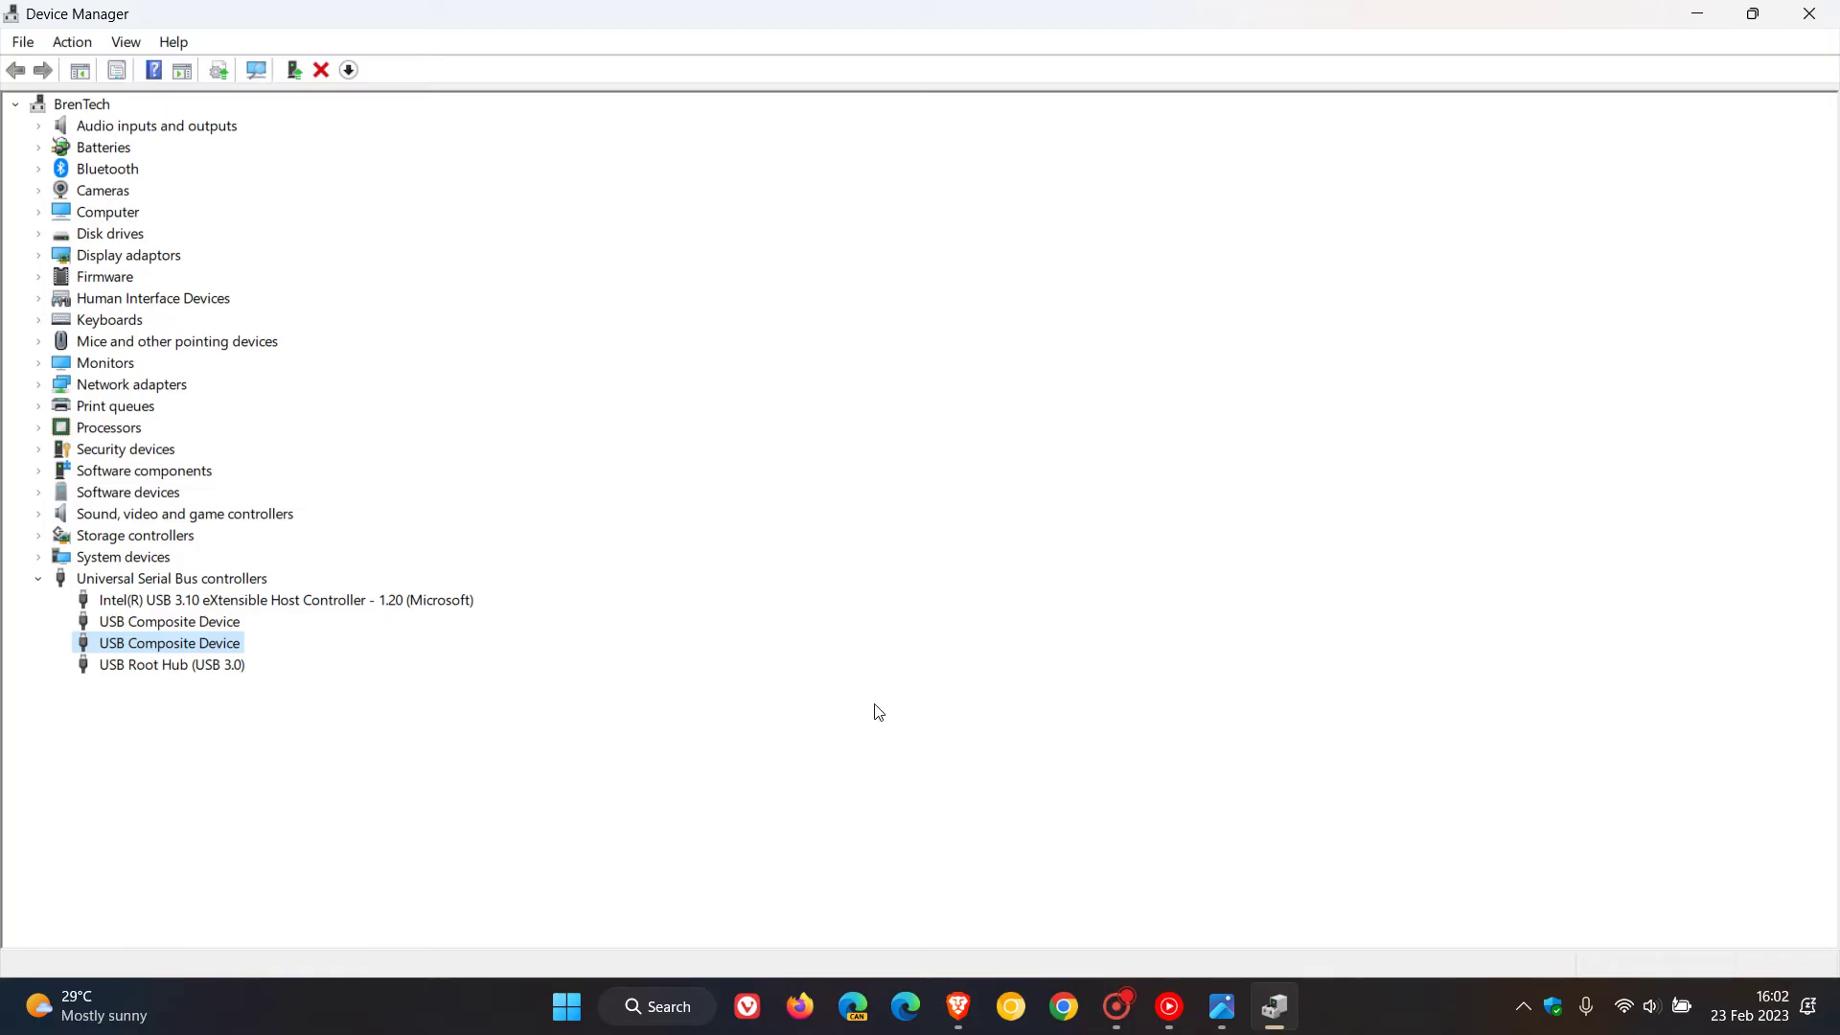
right_click(208, 652)
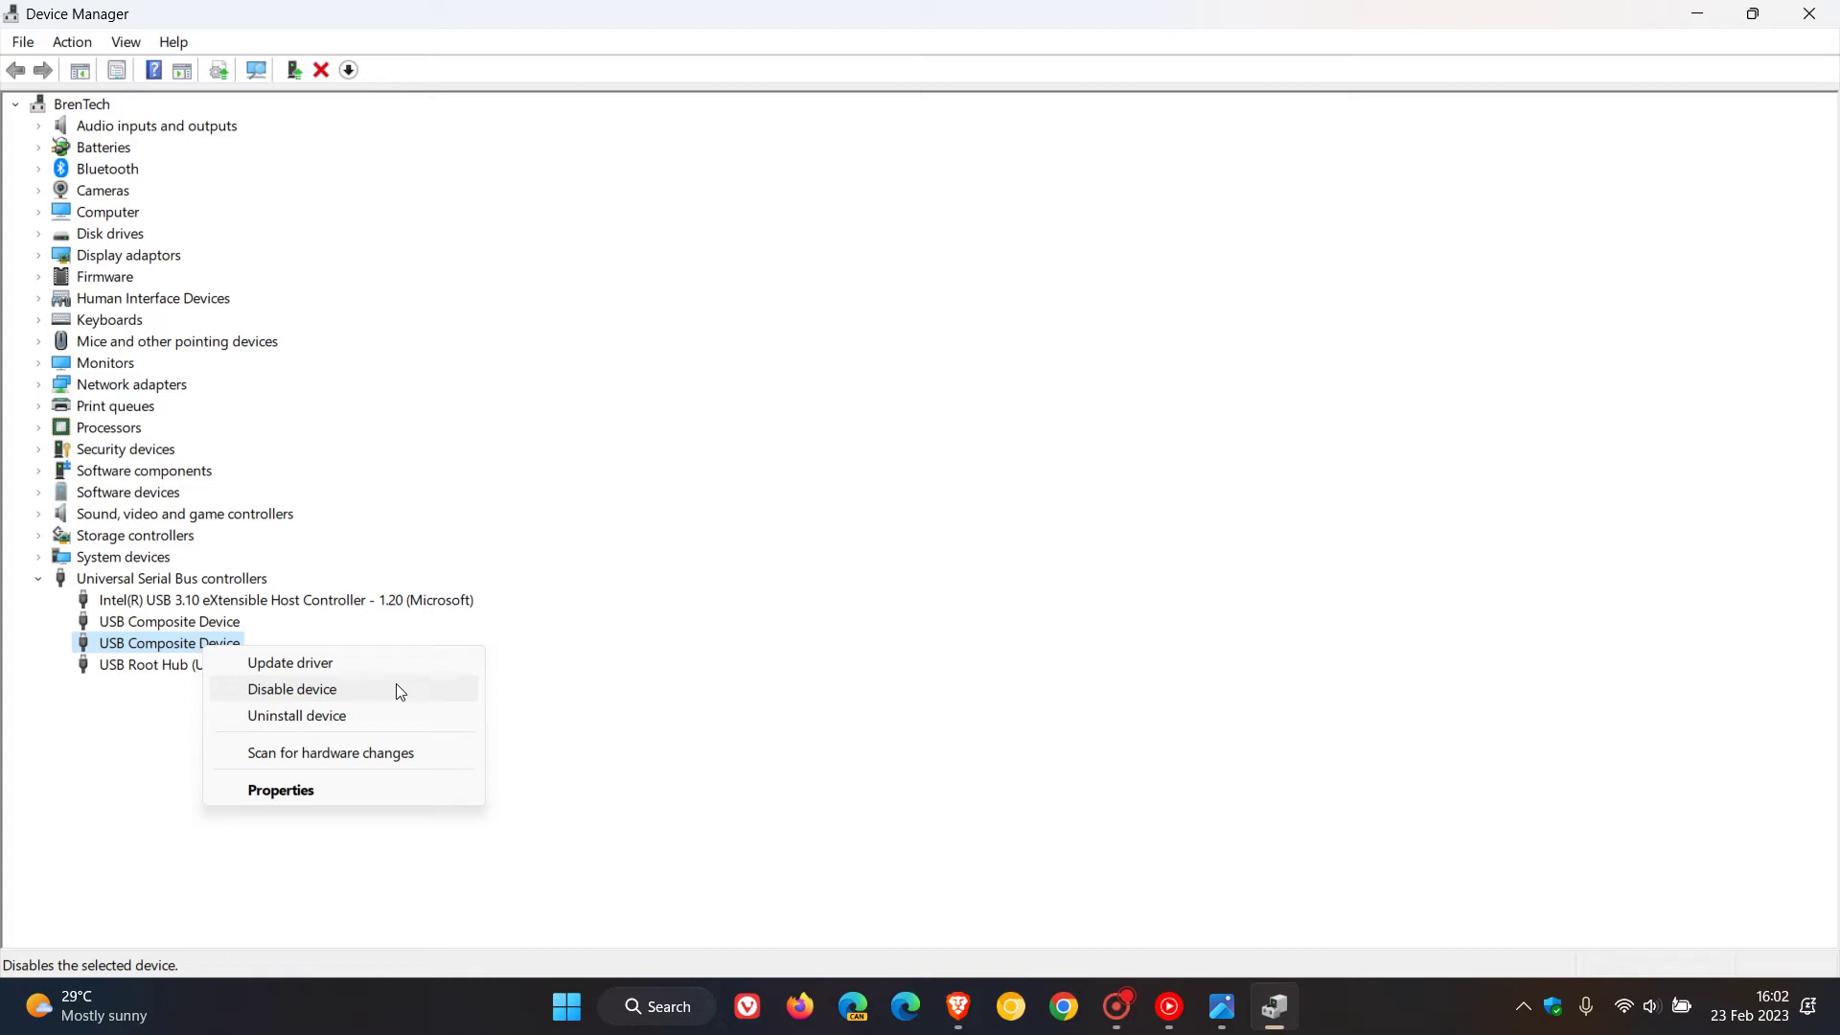
click(955, 734)
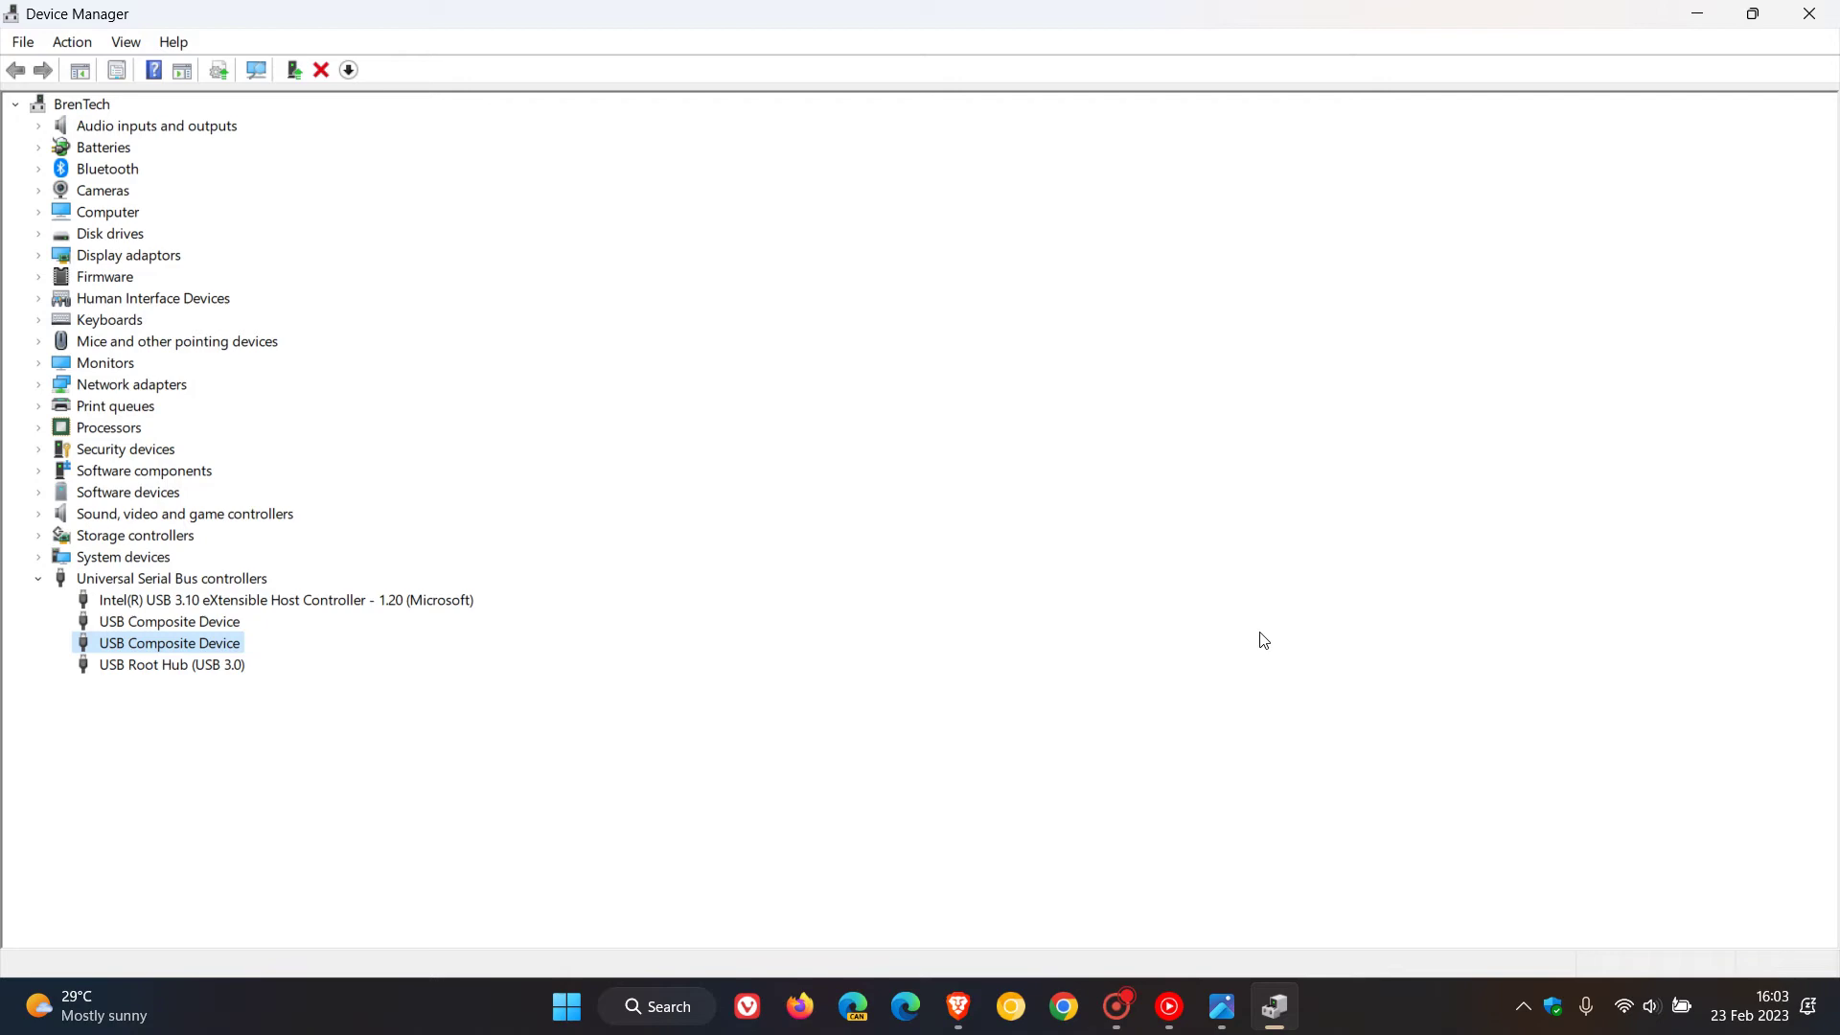
Minimise Device Manager to reveal the desktop.
click(1697, 16)
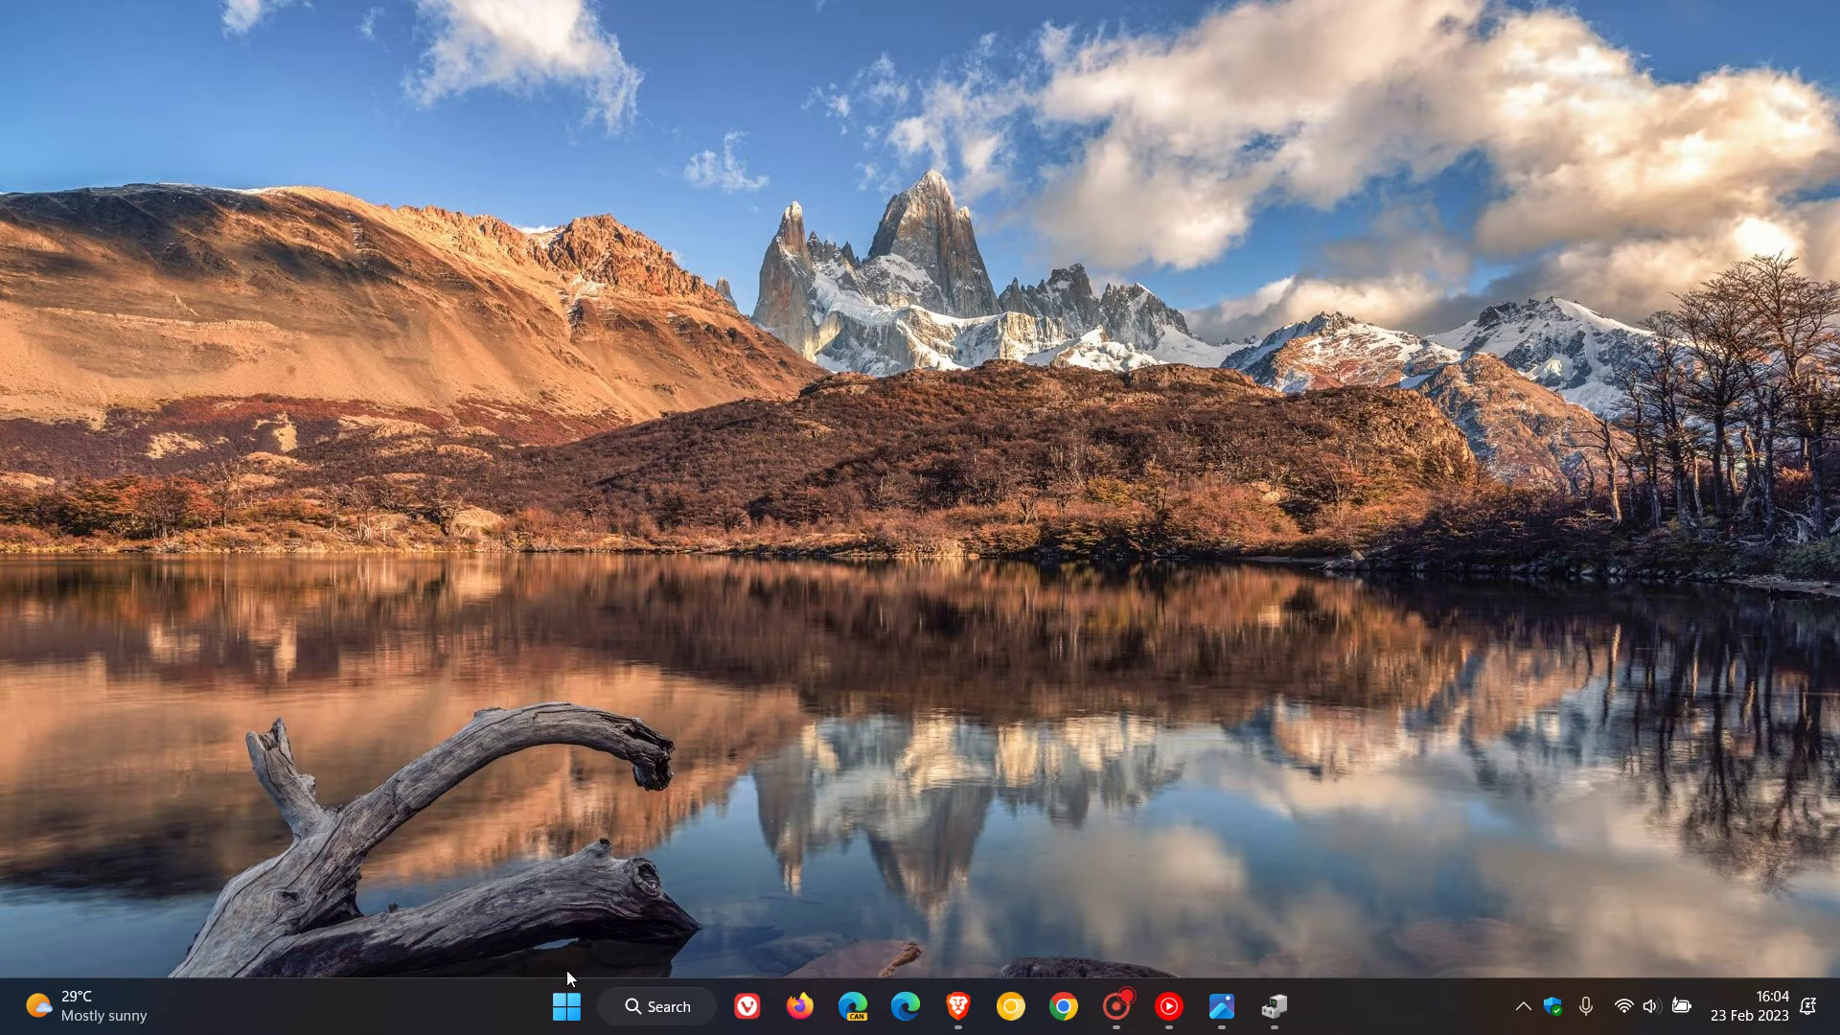
Start the Hardware and Devices troubleshooter through Run with msdt.exe -id DeviceDiagnostic.
right_click(569, 1015)
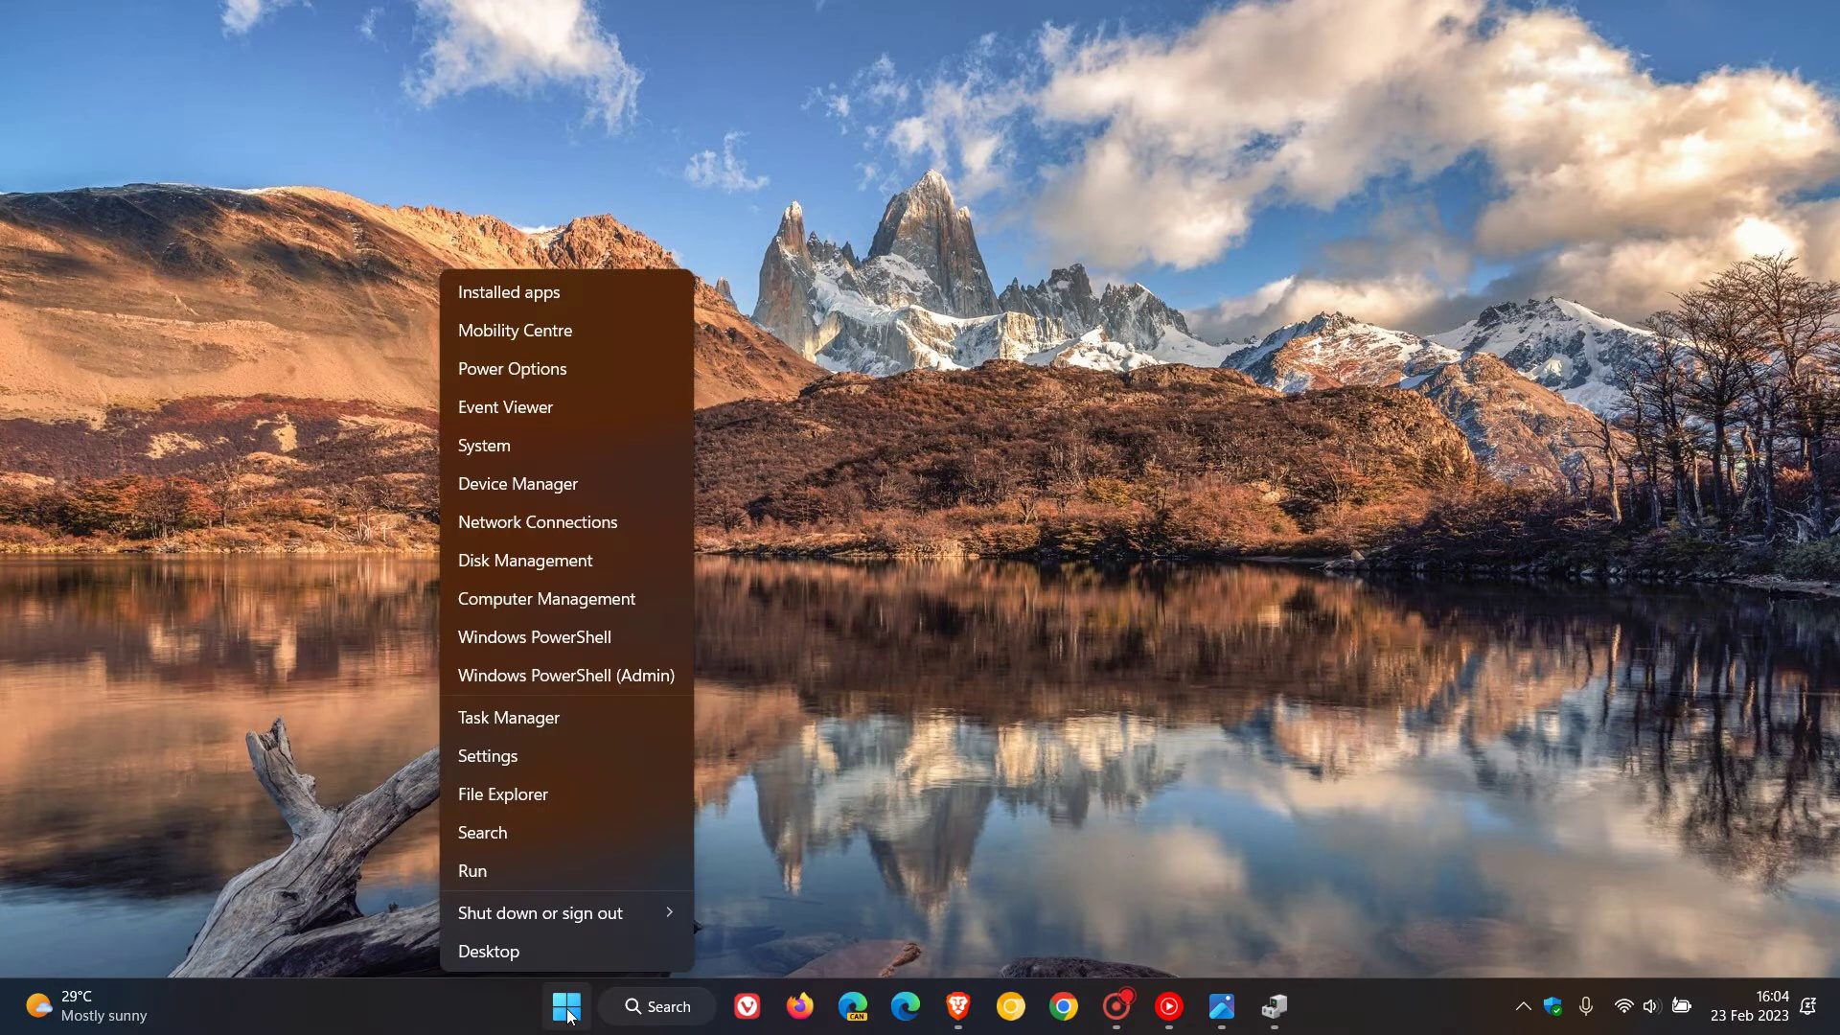
click(555, 874)
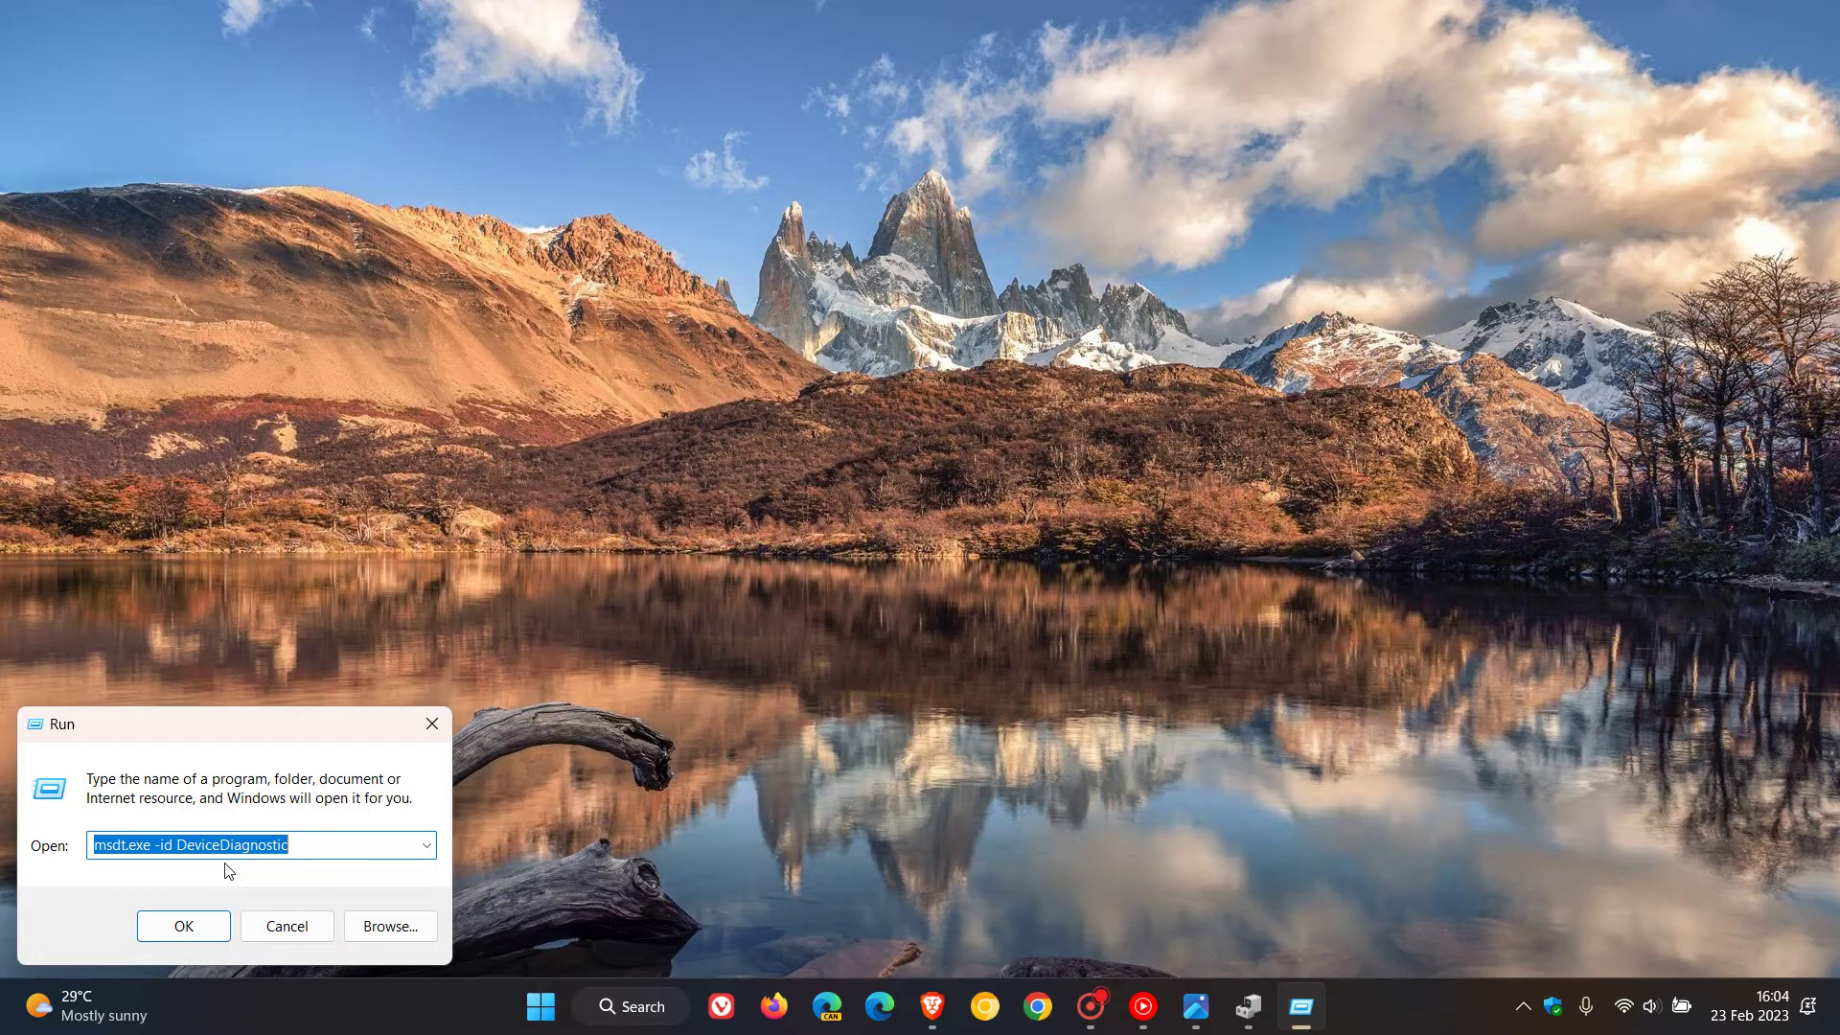
click(185, 927)
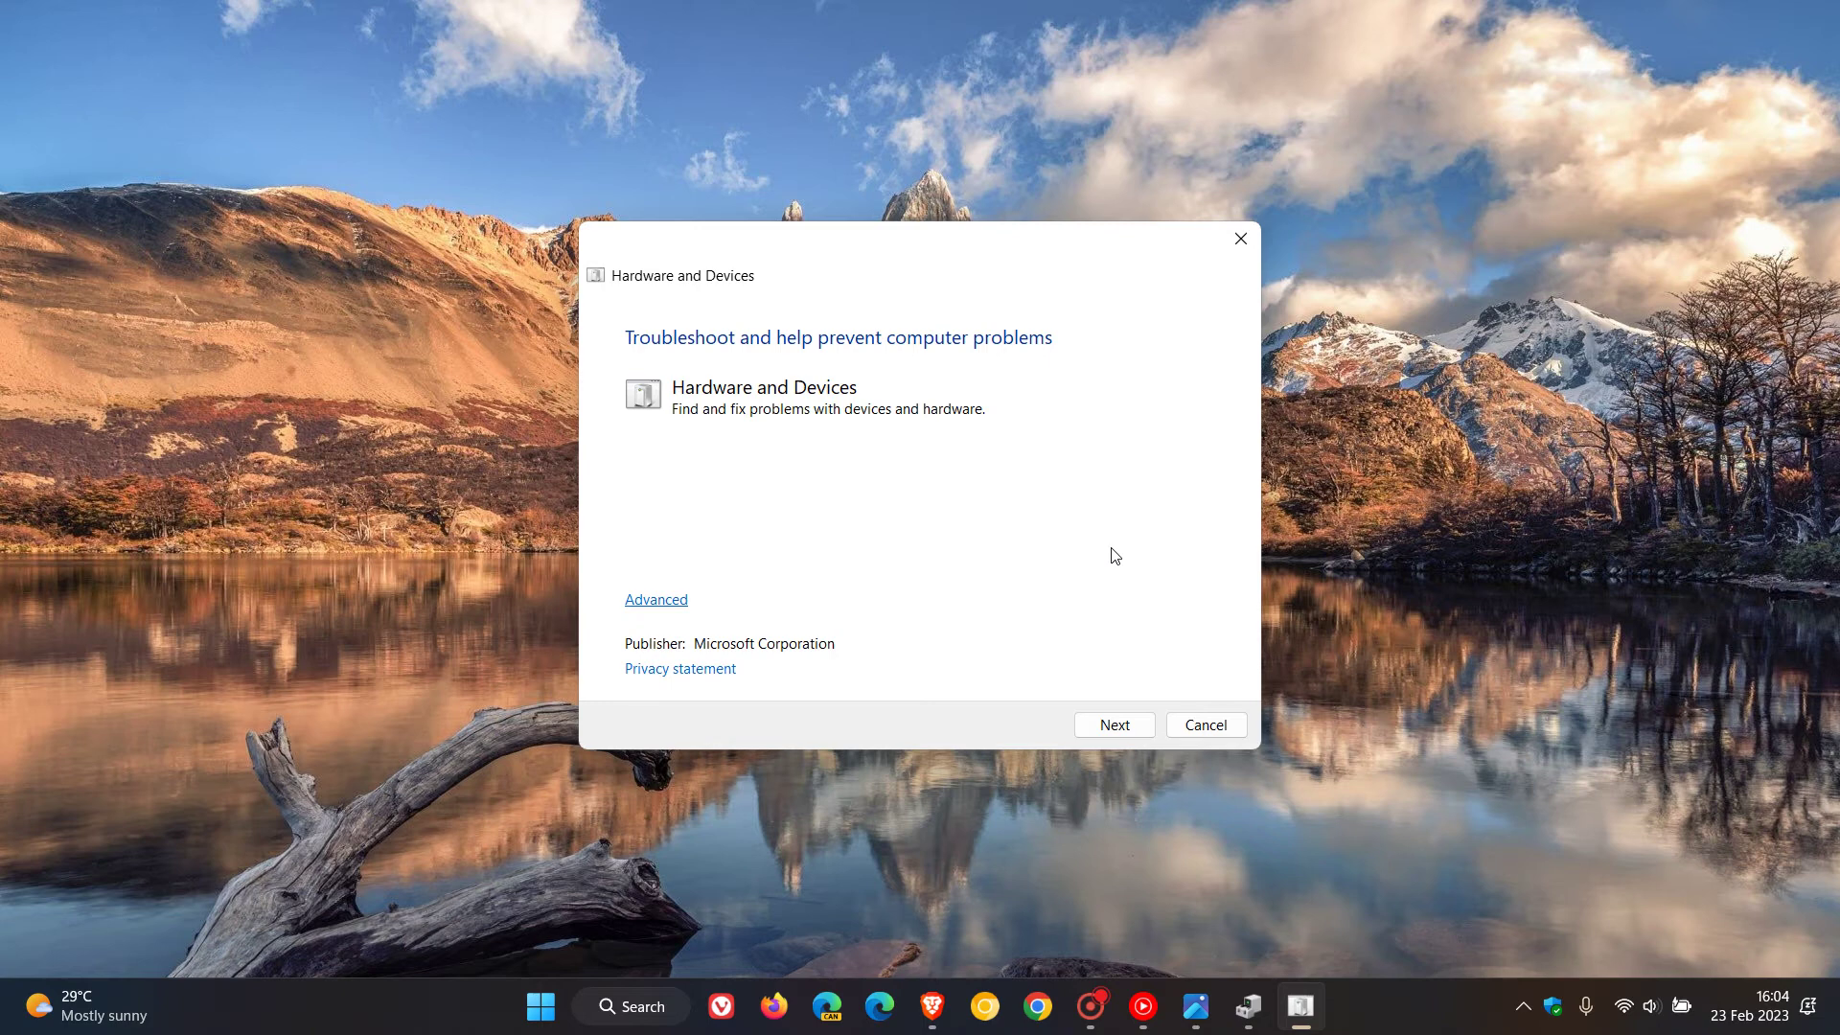
Cancel the troubleshooter, restore Device Manager, and check USB Composite Device's context menu without changes.
click(1226, 732)
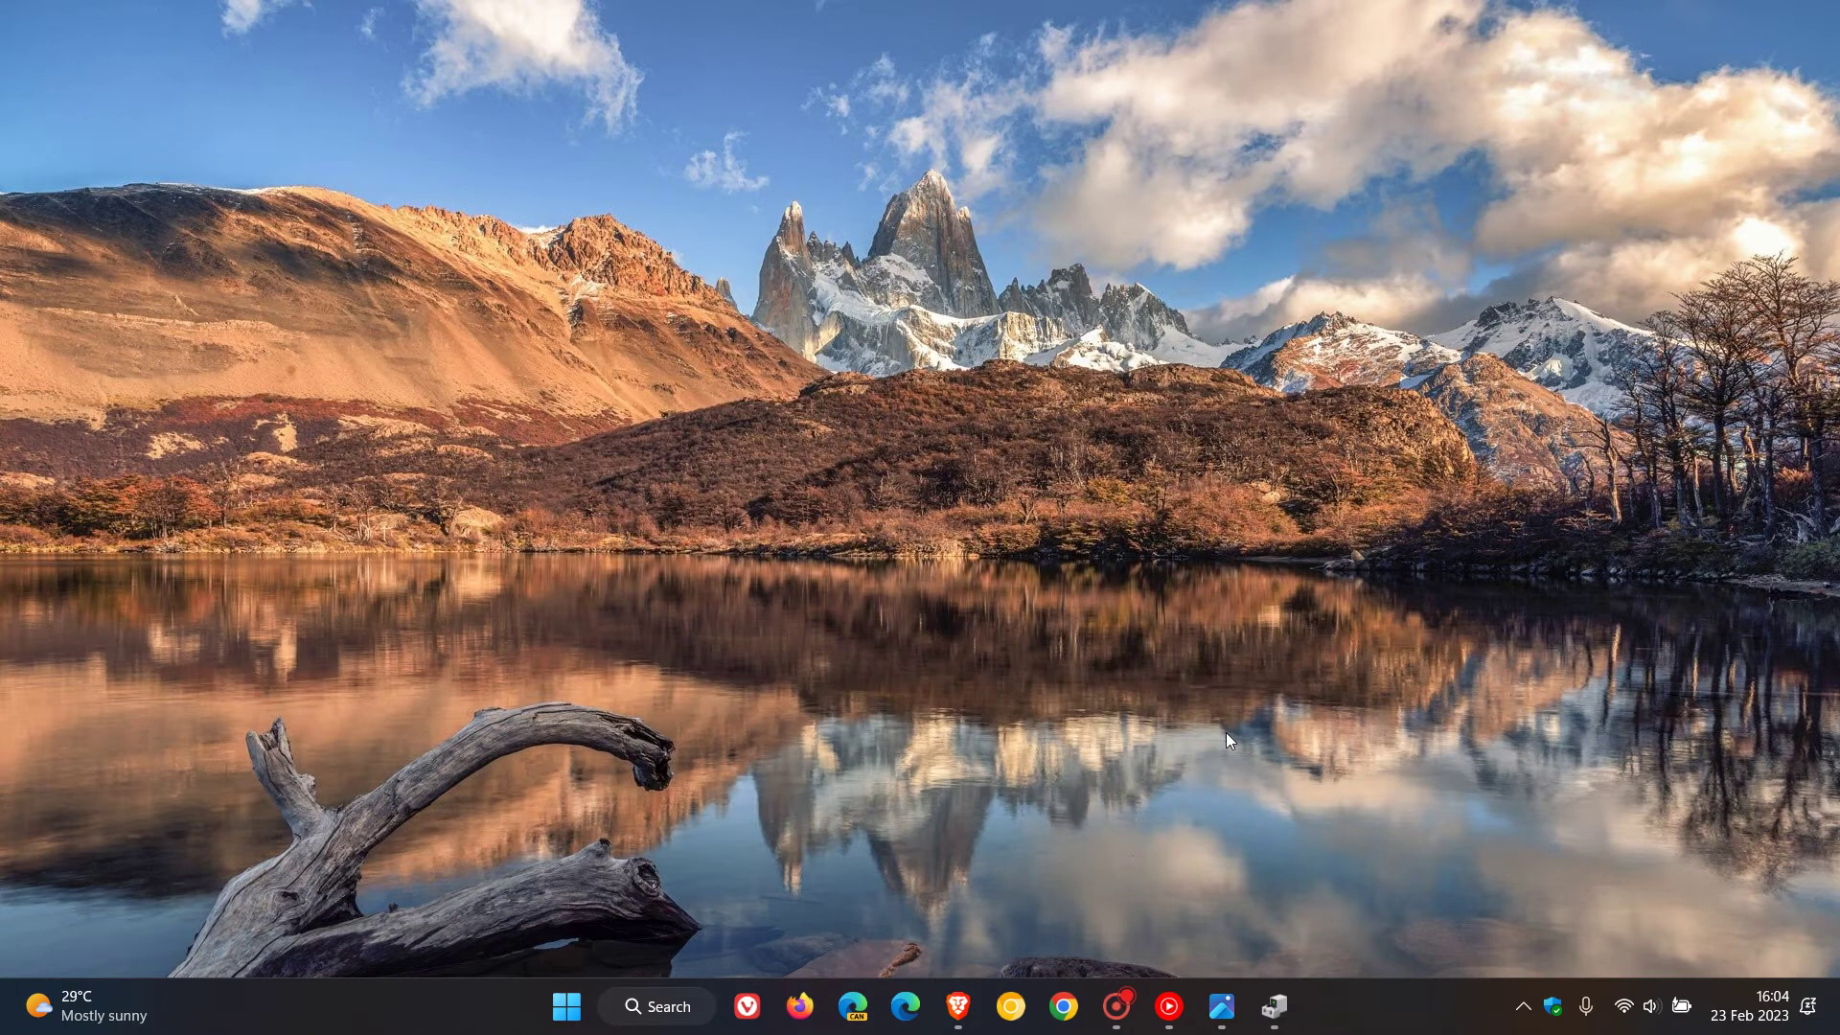
click(1273, 1006)
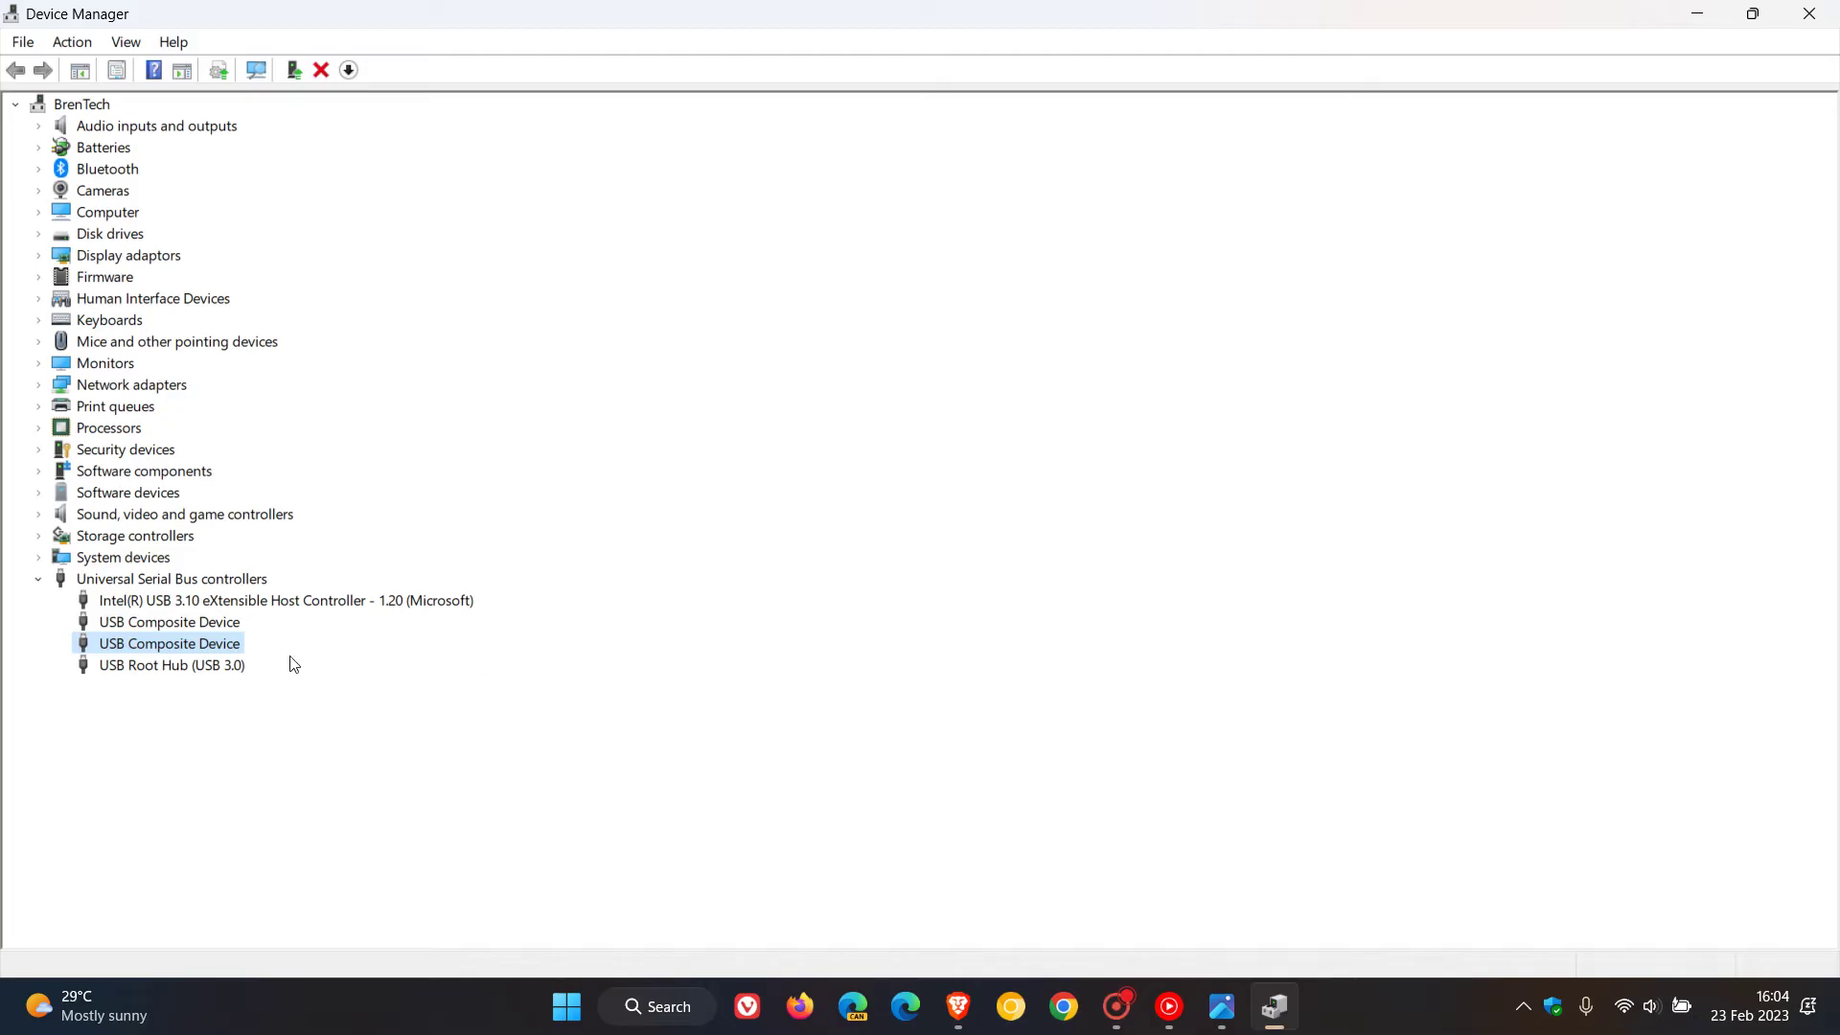
right_click(218, 652)
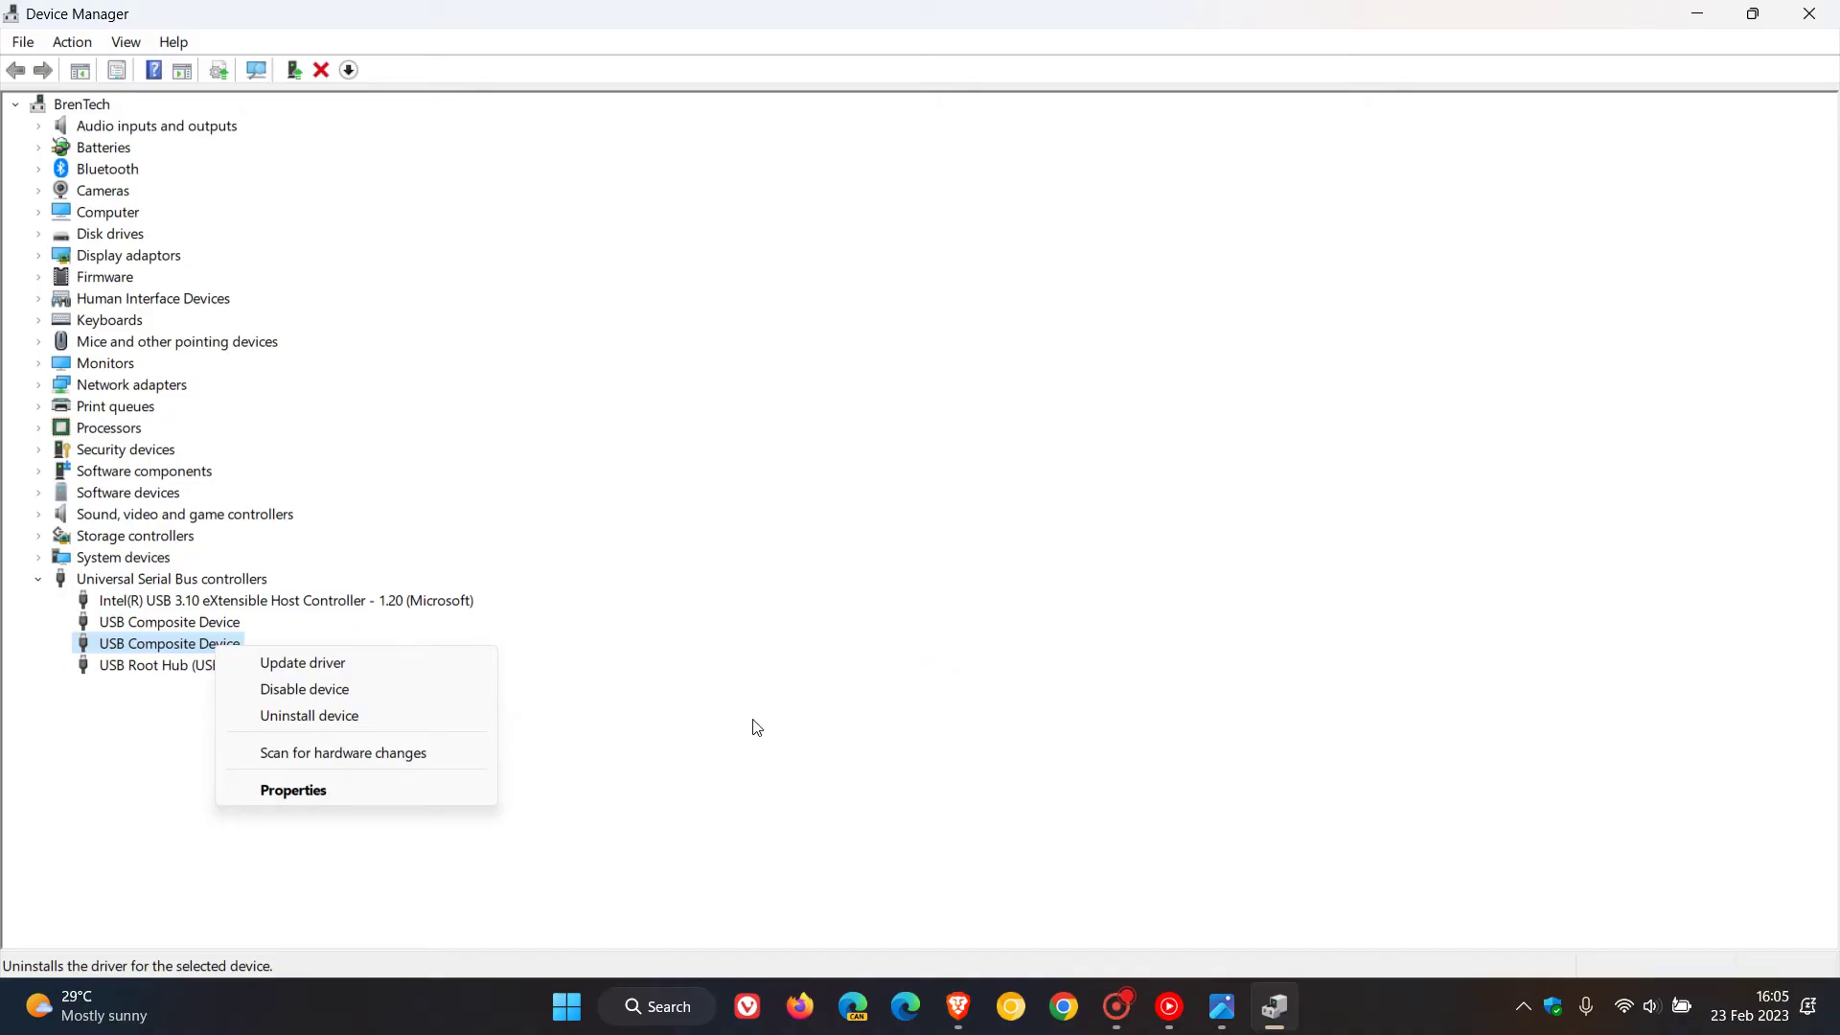
click(1189, 645)
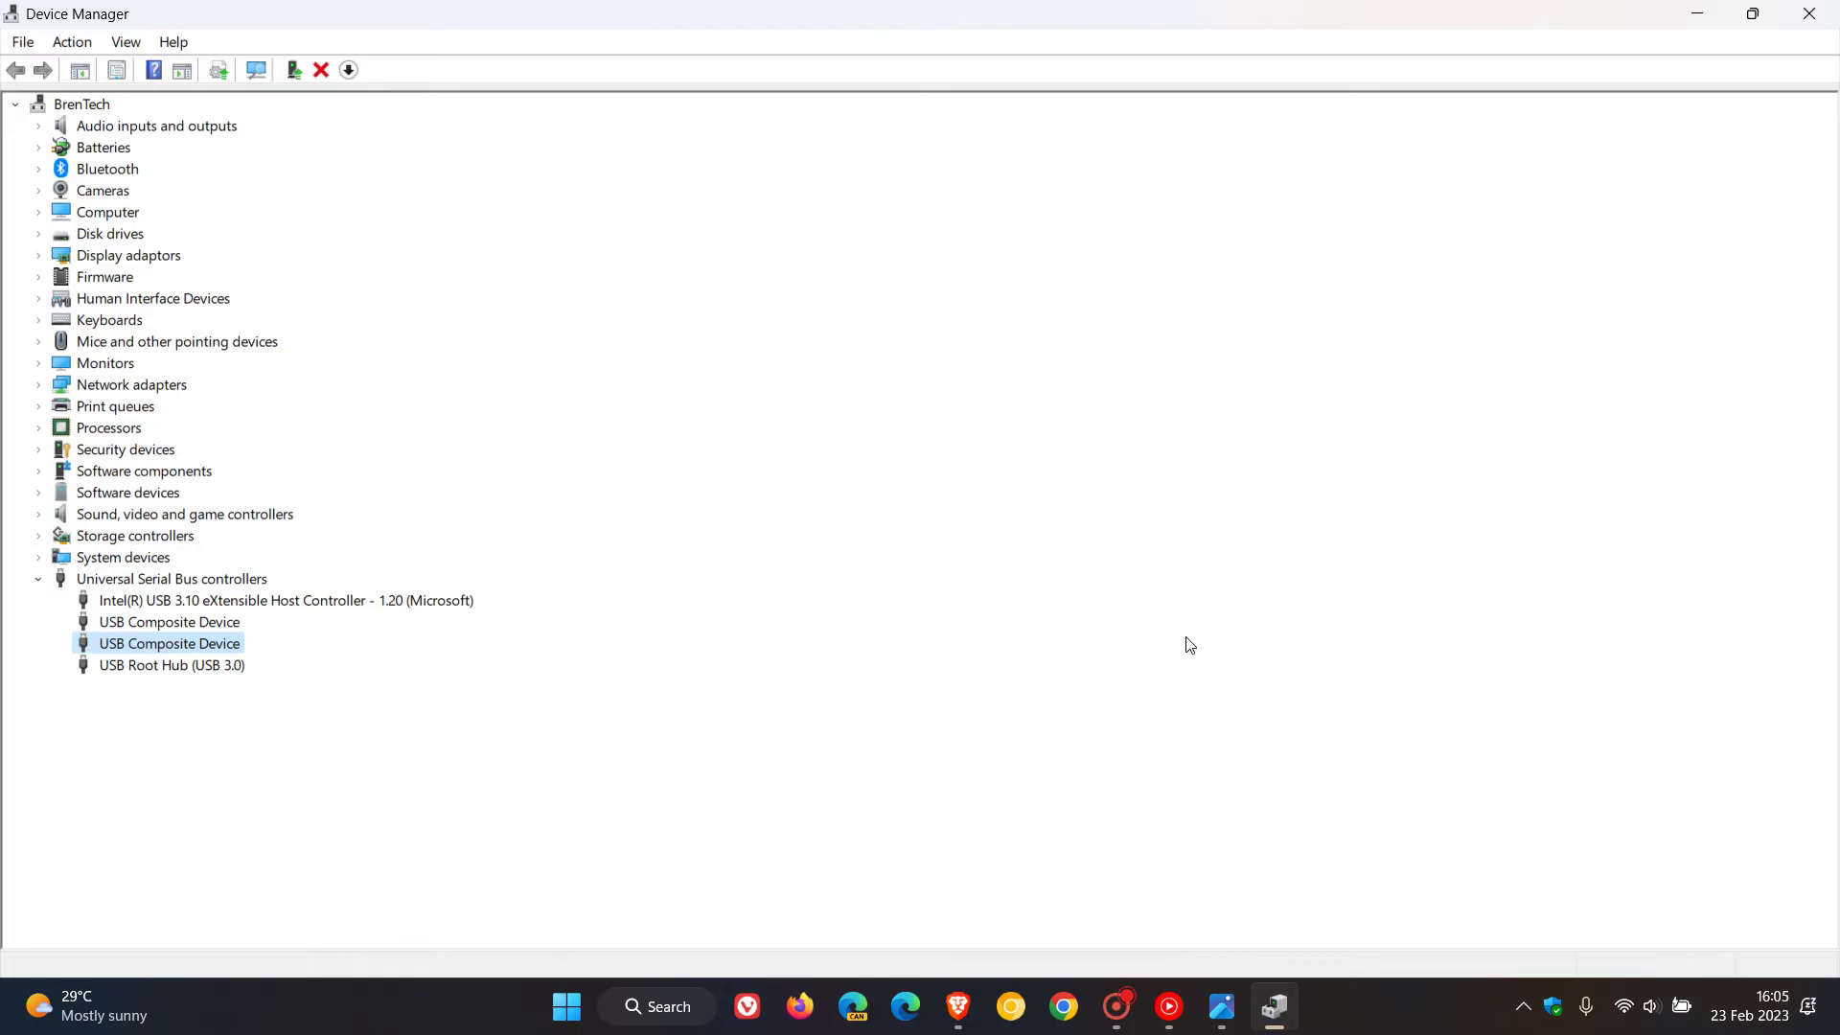
Minimise the Device Manager window to the taskbar.
click(1696, 14)
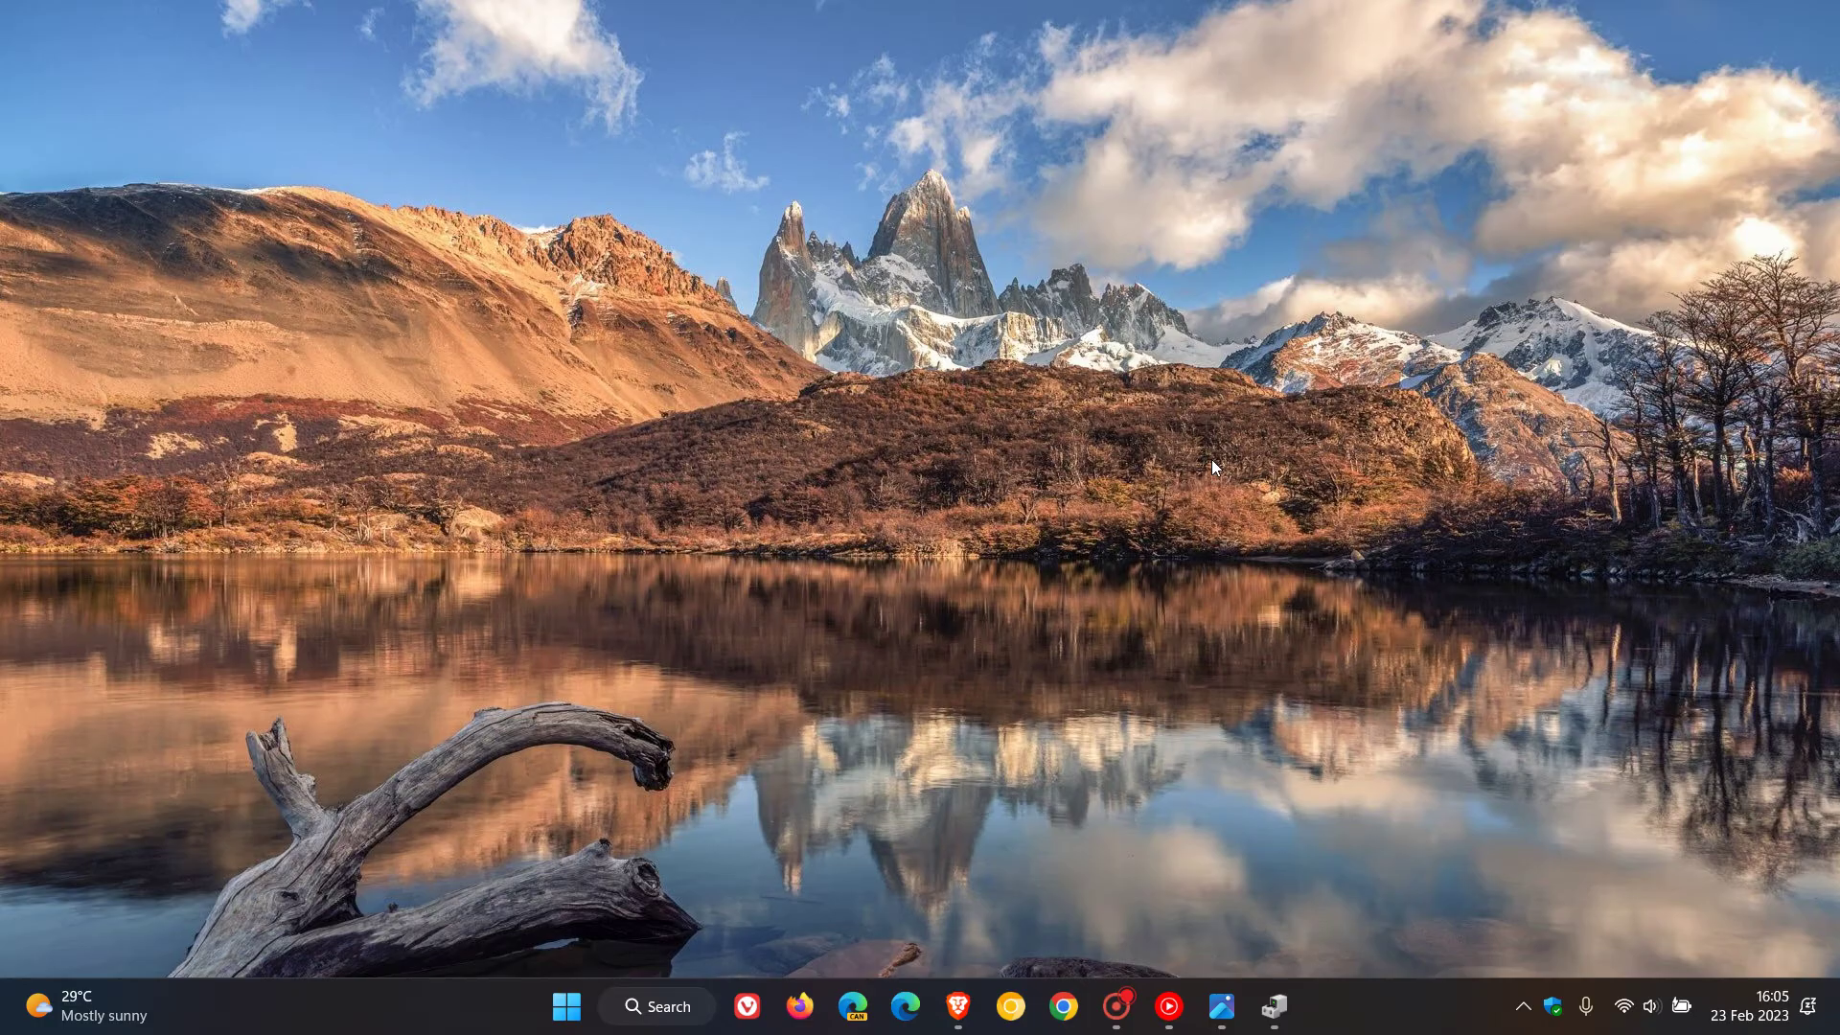
Open Control Panel's Power Options and go to the 'Choose what the power button does' page.
click(692, 1006)
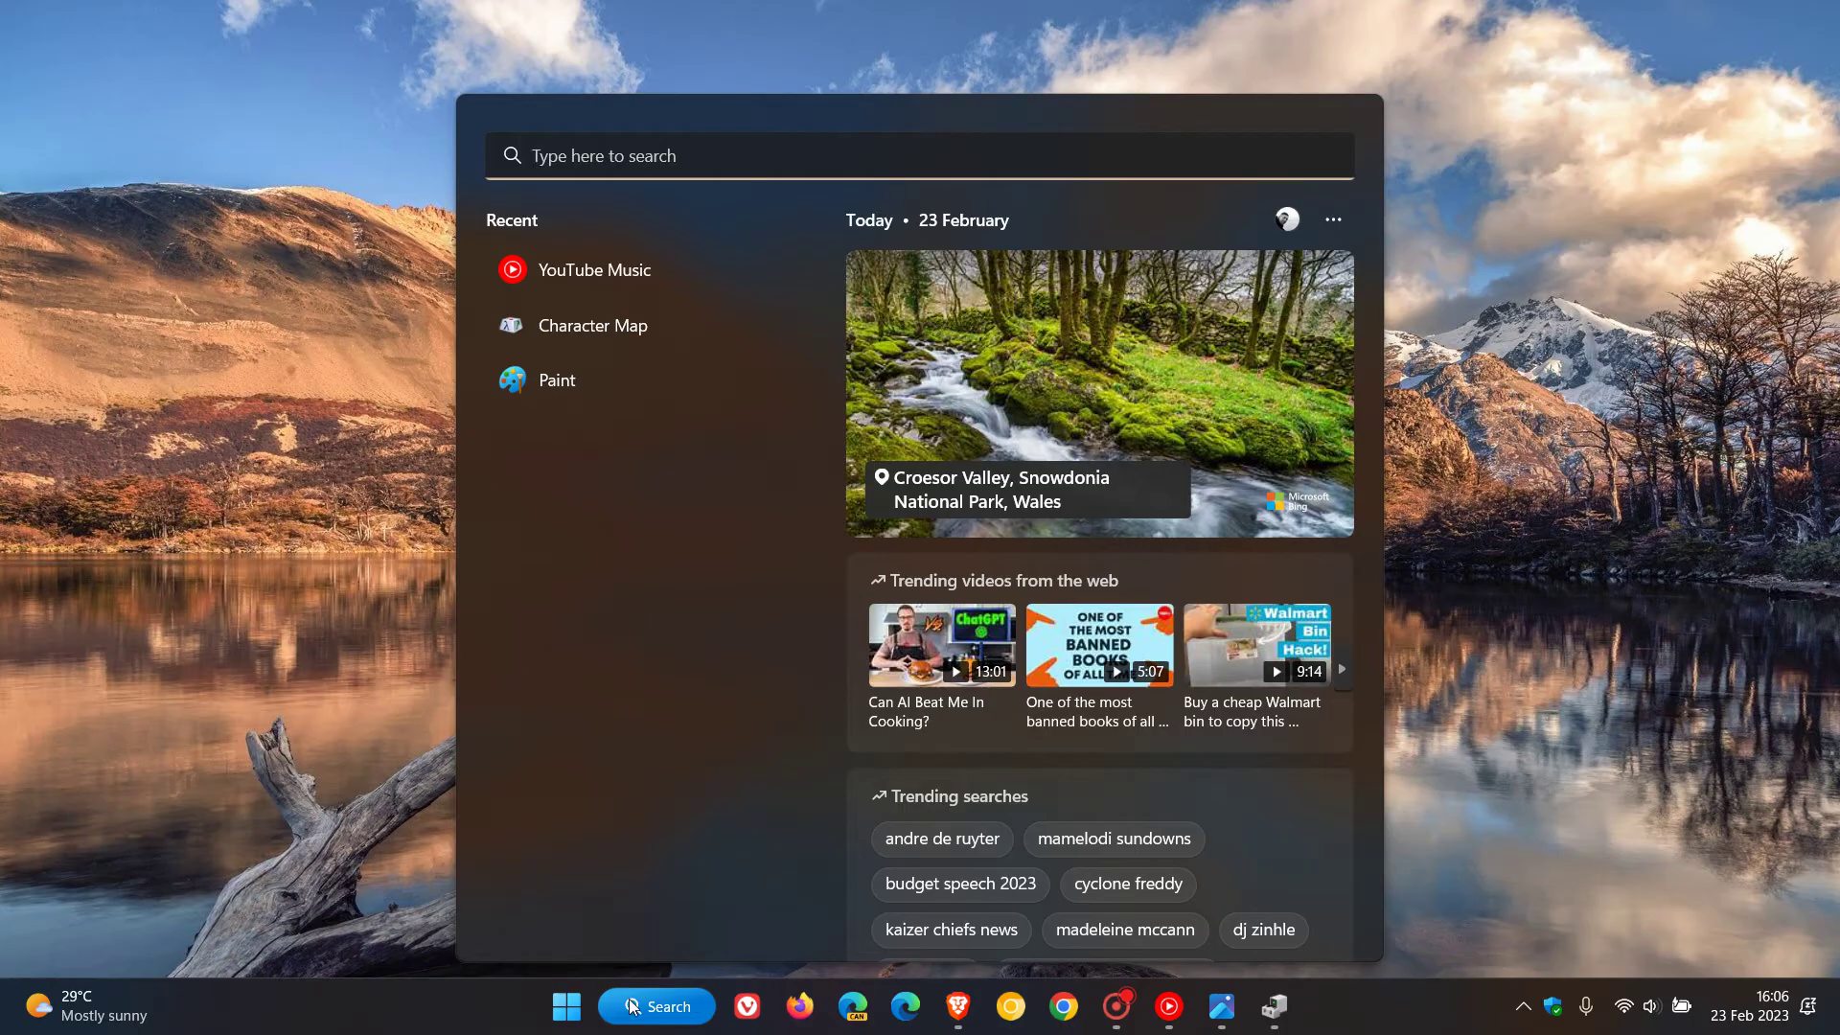
click(570, 1012)
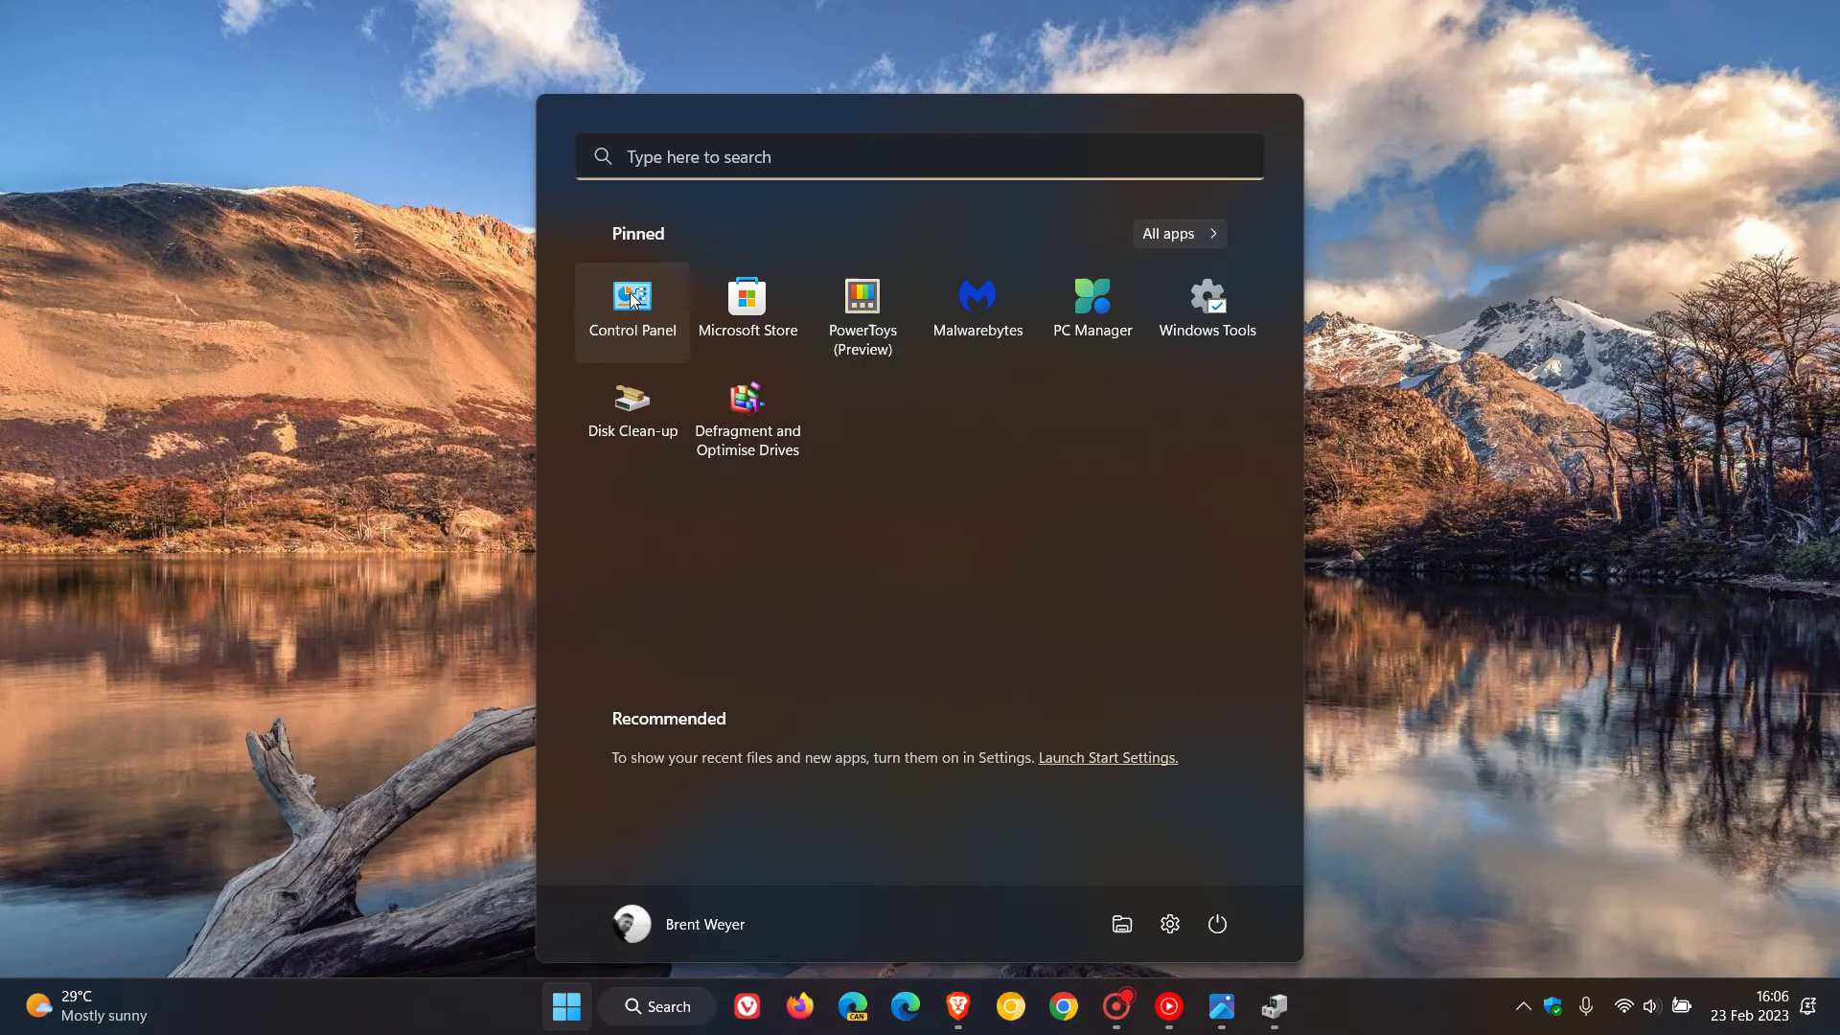
click(630, 292)
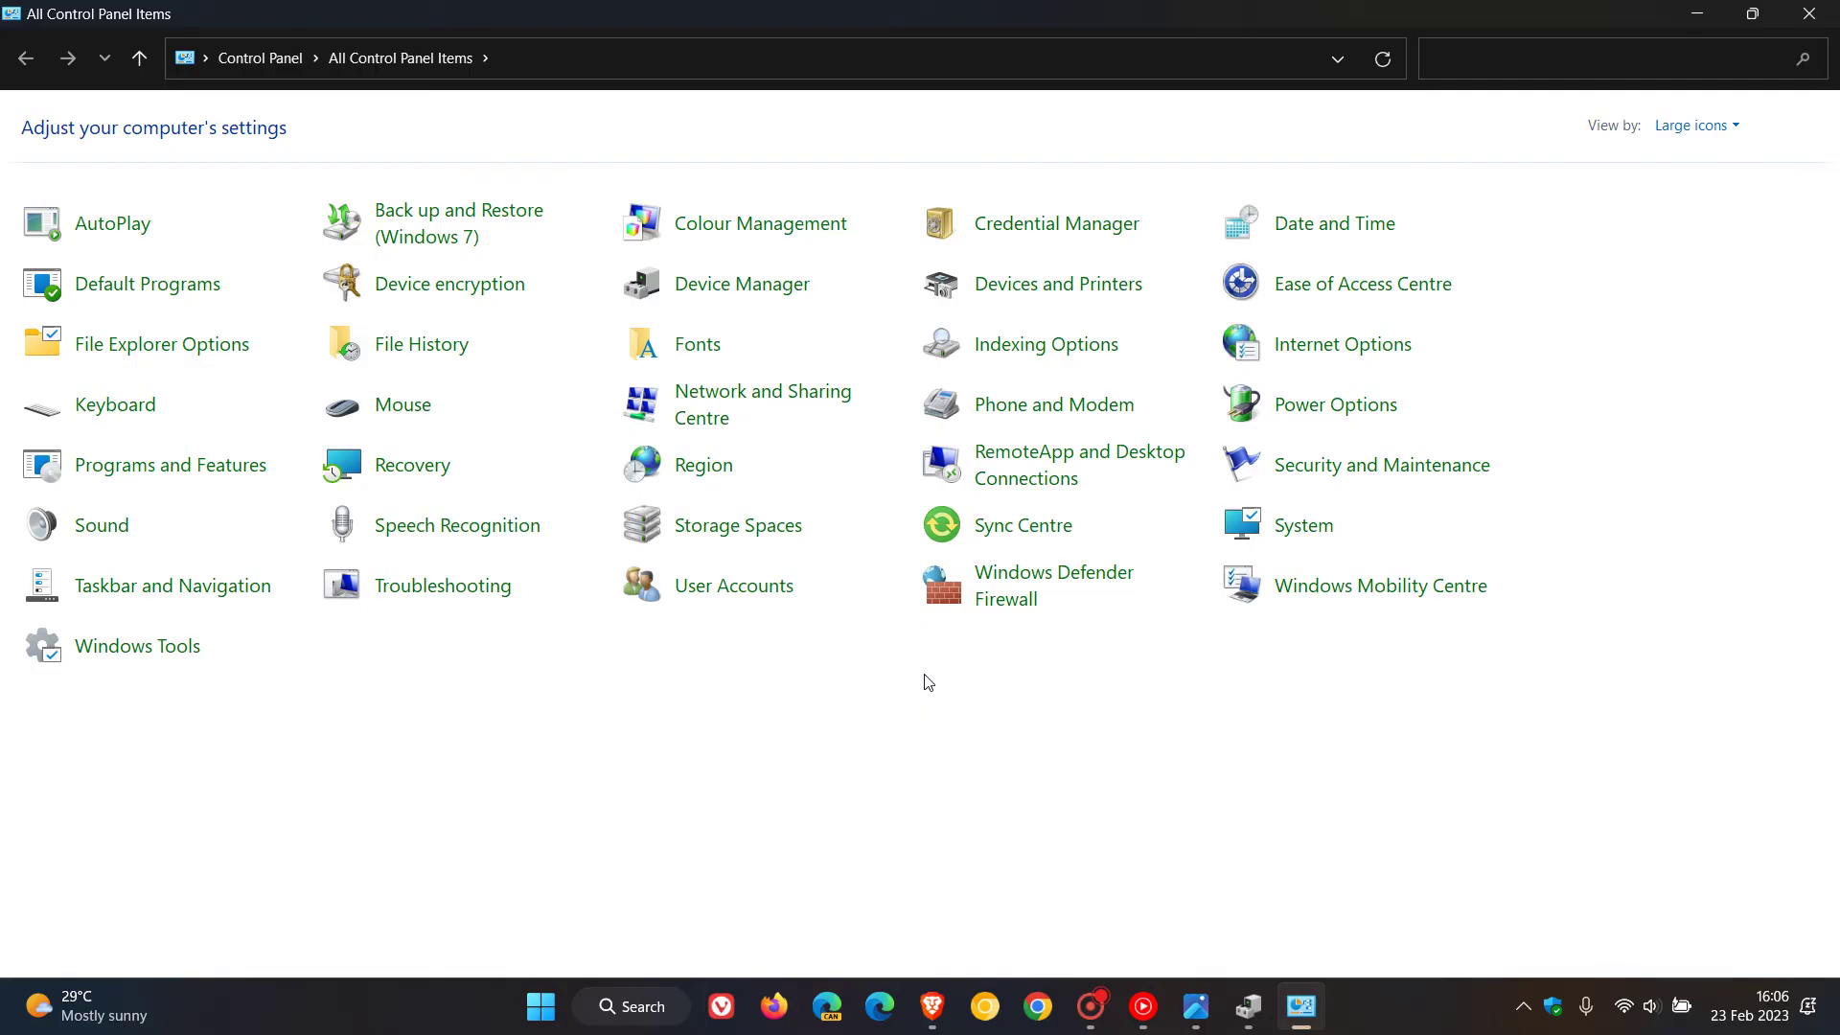
click(1309, 418)
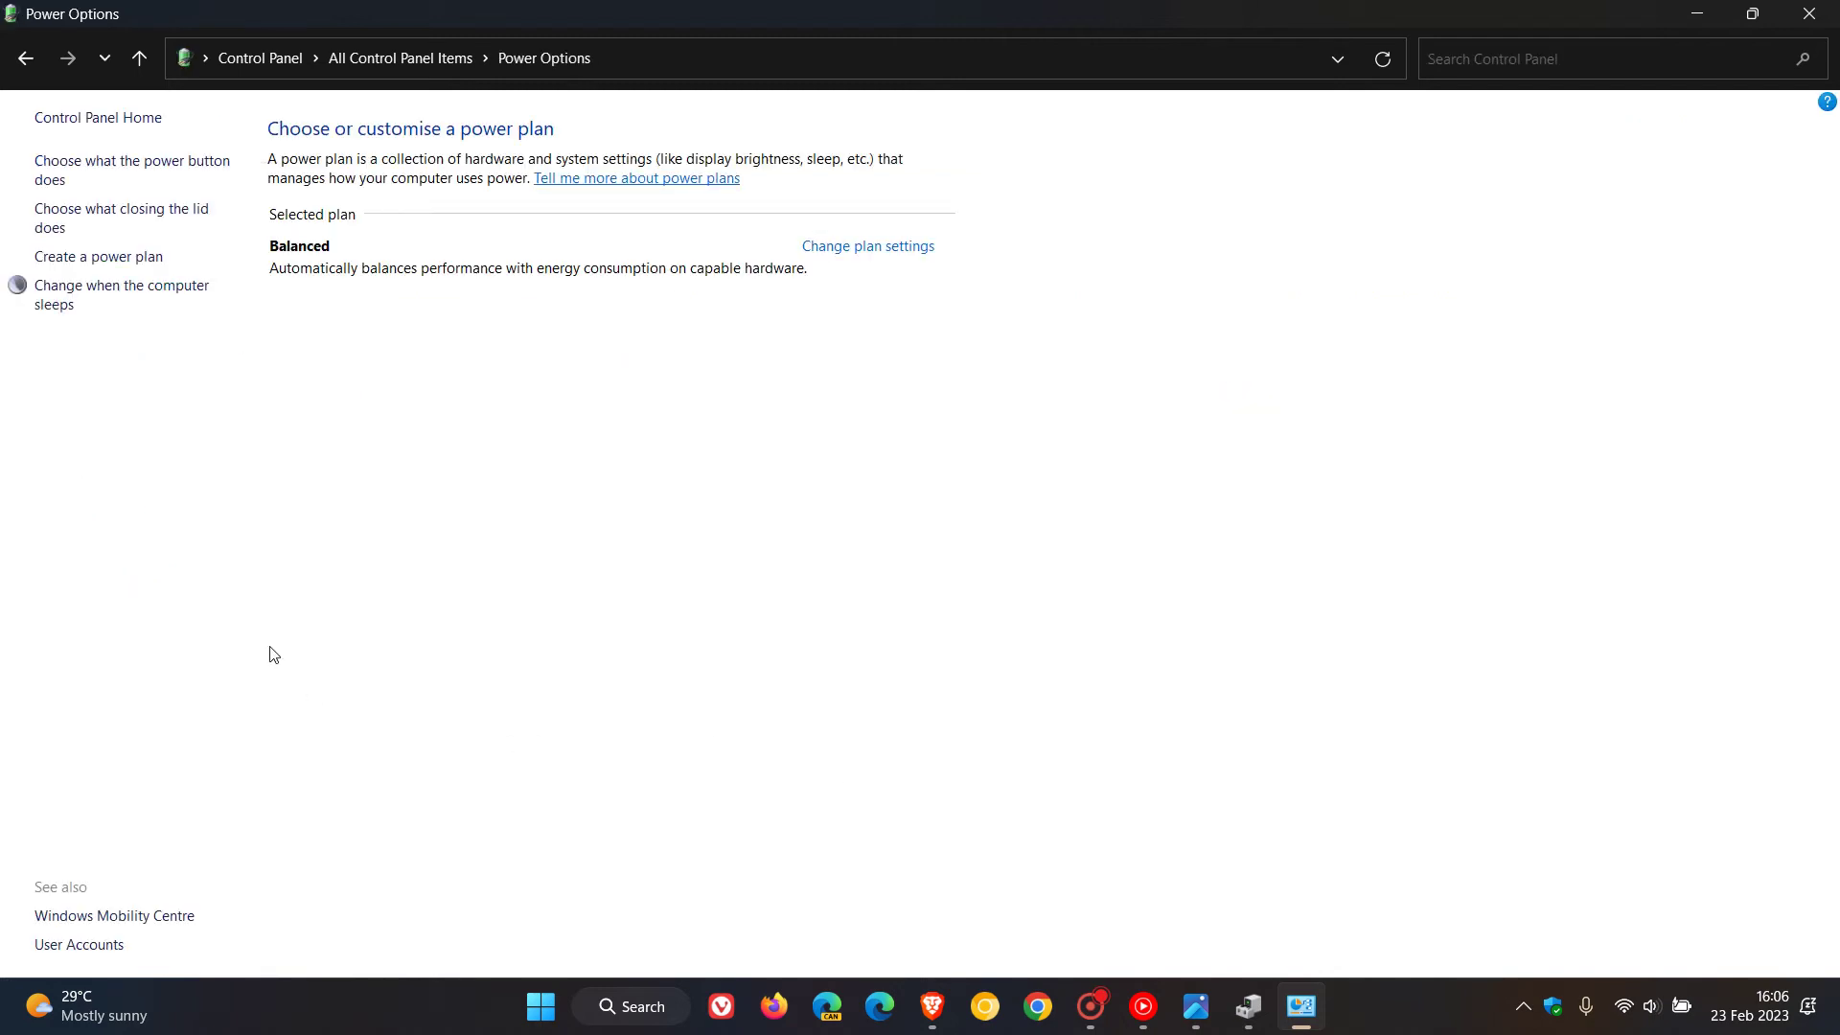
click(118, 169)
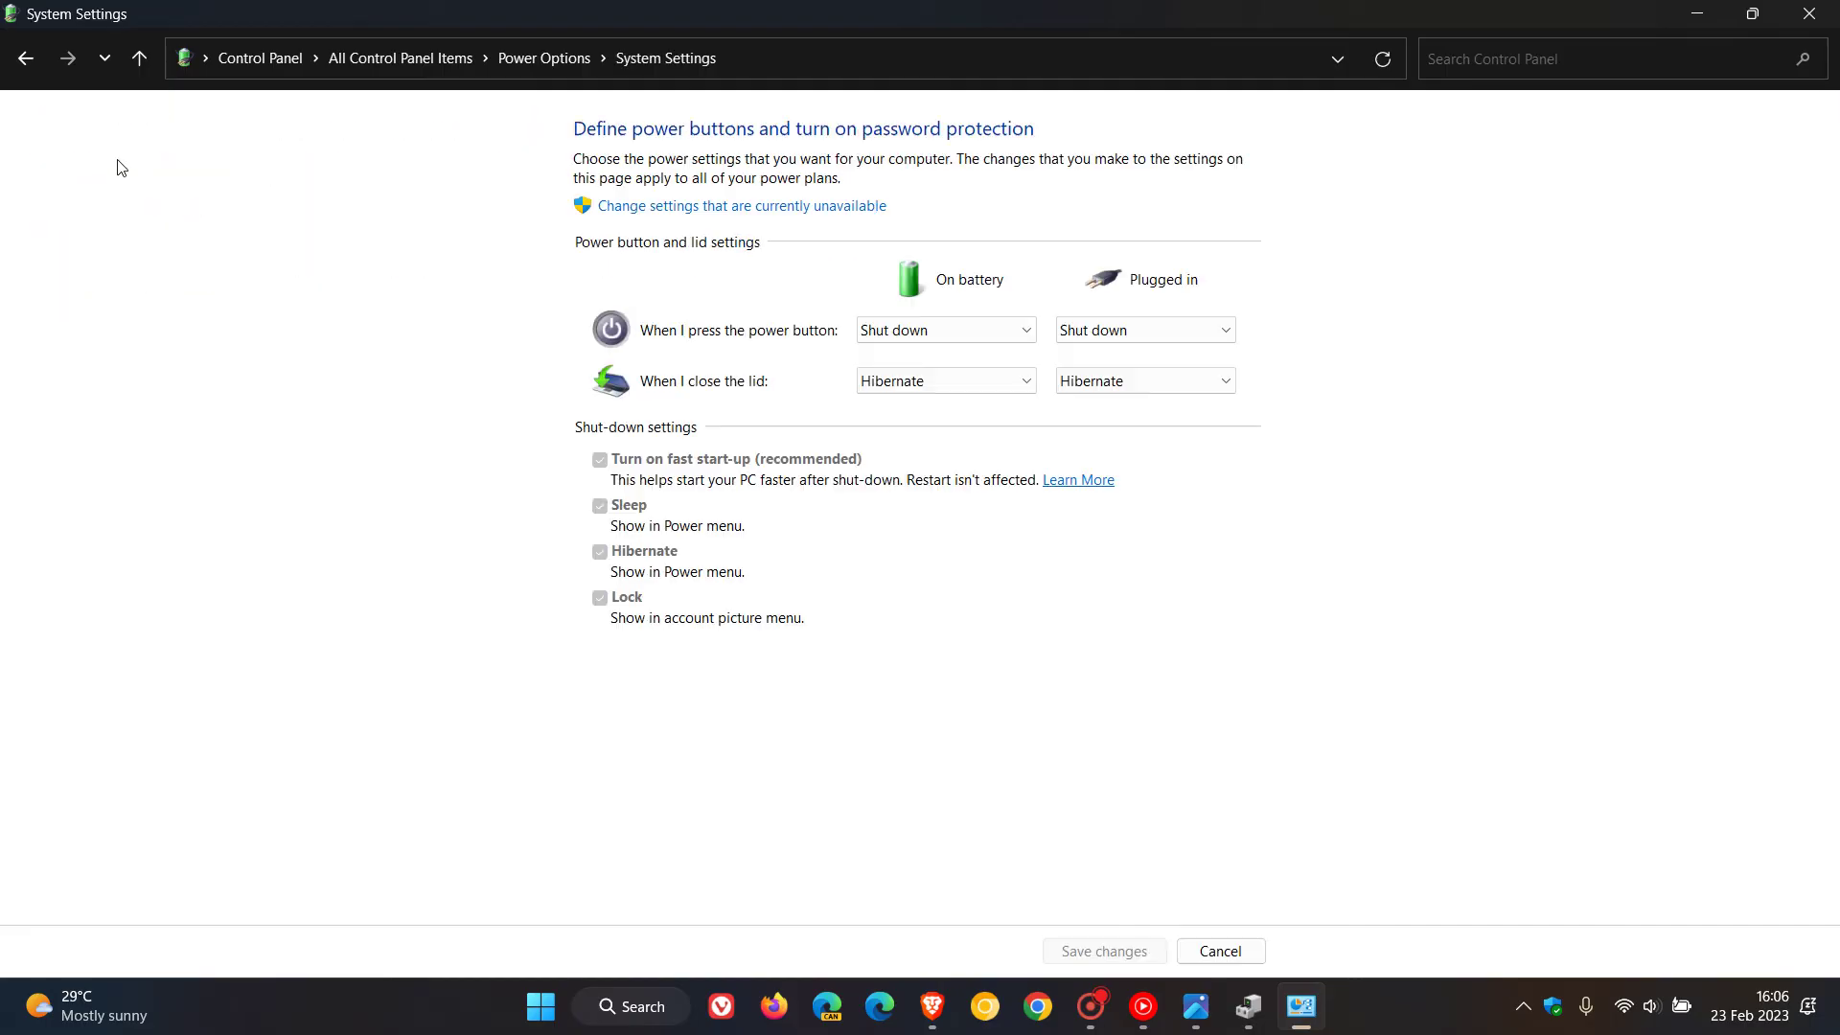
Unlock the shut-down settings, toggle 'Turn on fast start-up' off and back on, then close.
click(784, 209)
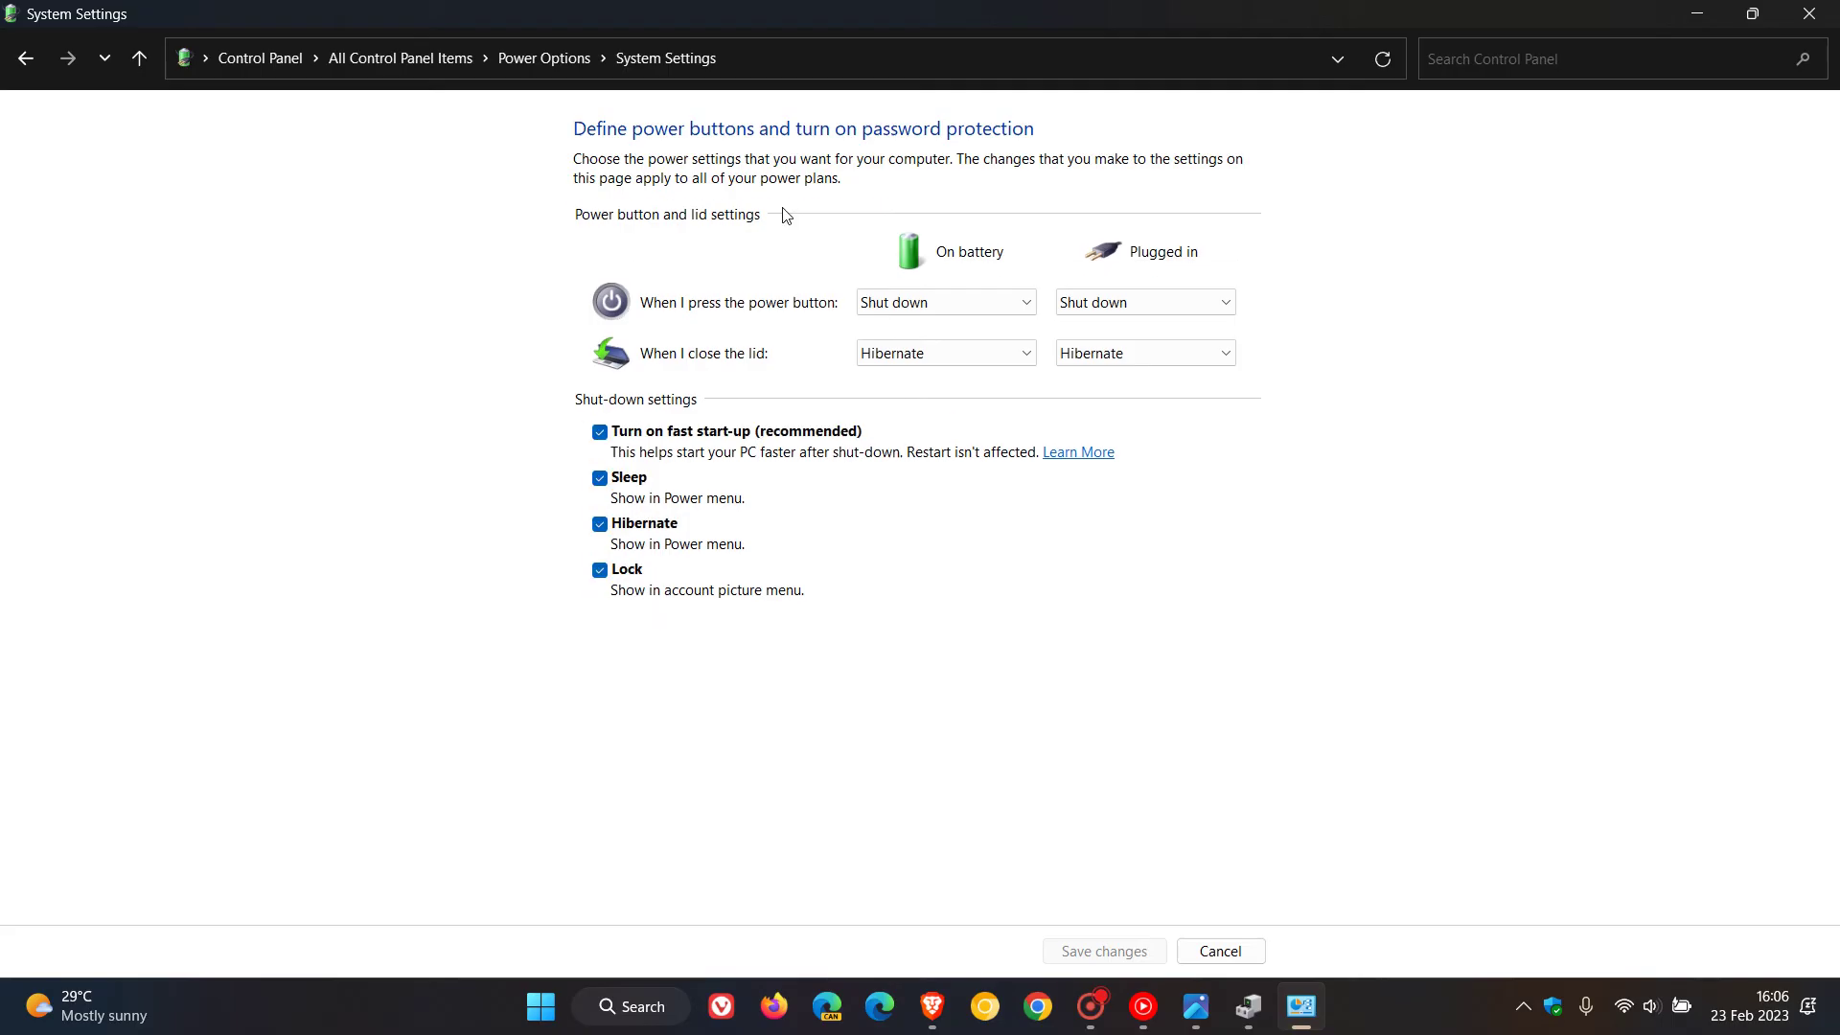
click(599, 433)
click(600, 432)
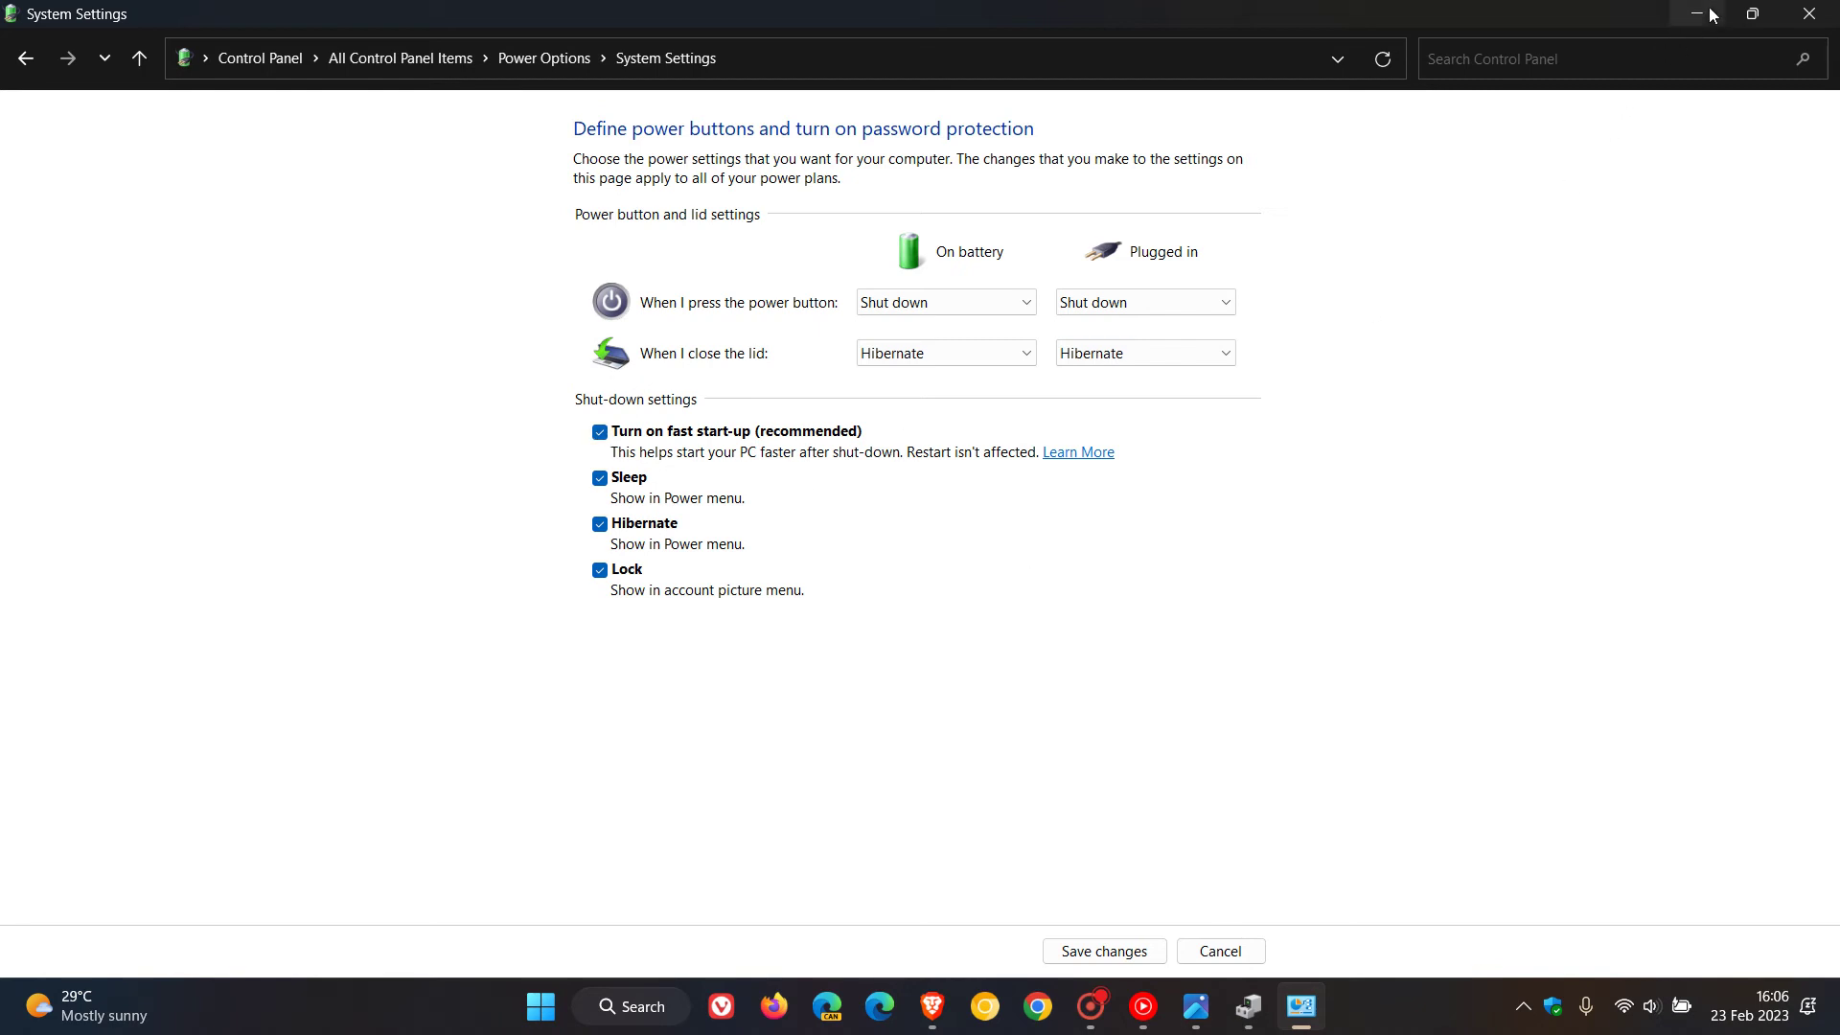
click(1809, 14)
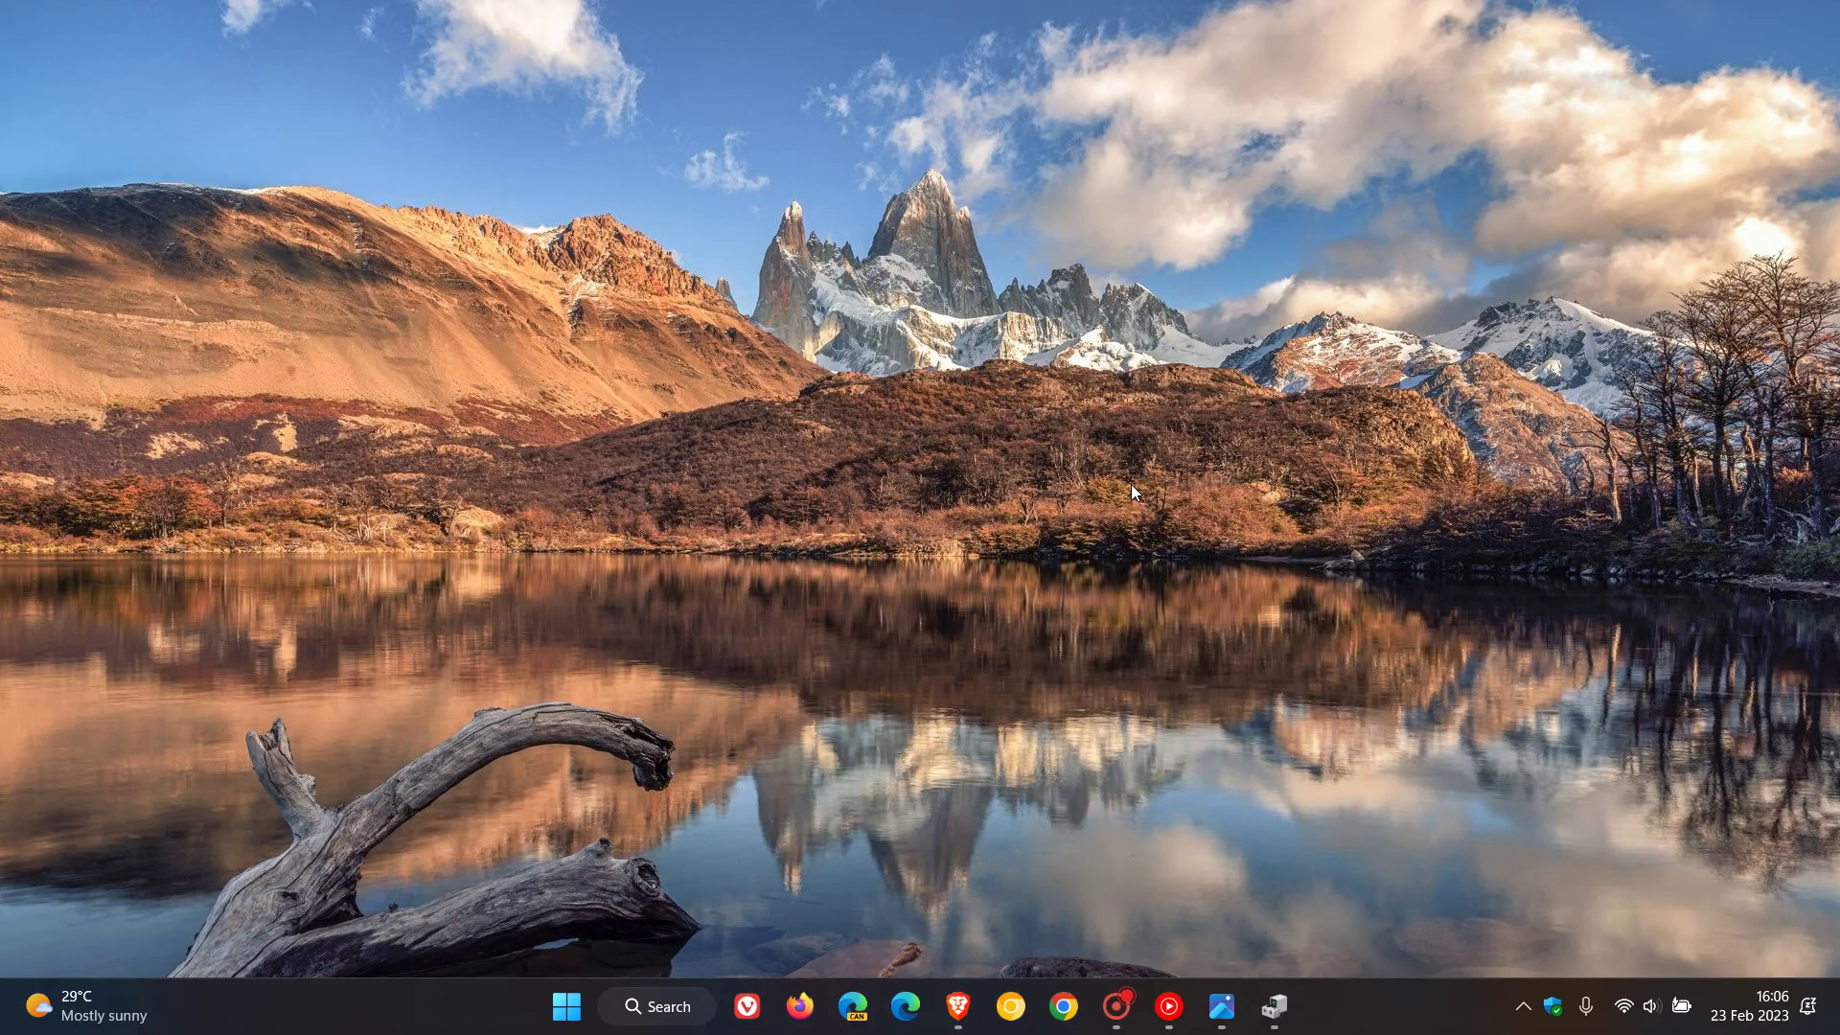
Restore Device Manager and run Scan for hardware changes.
click(1280, 996)
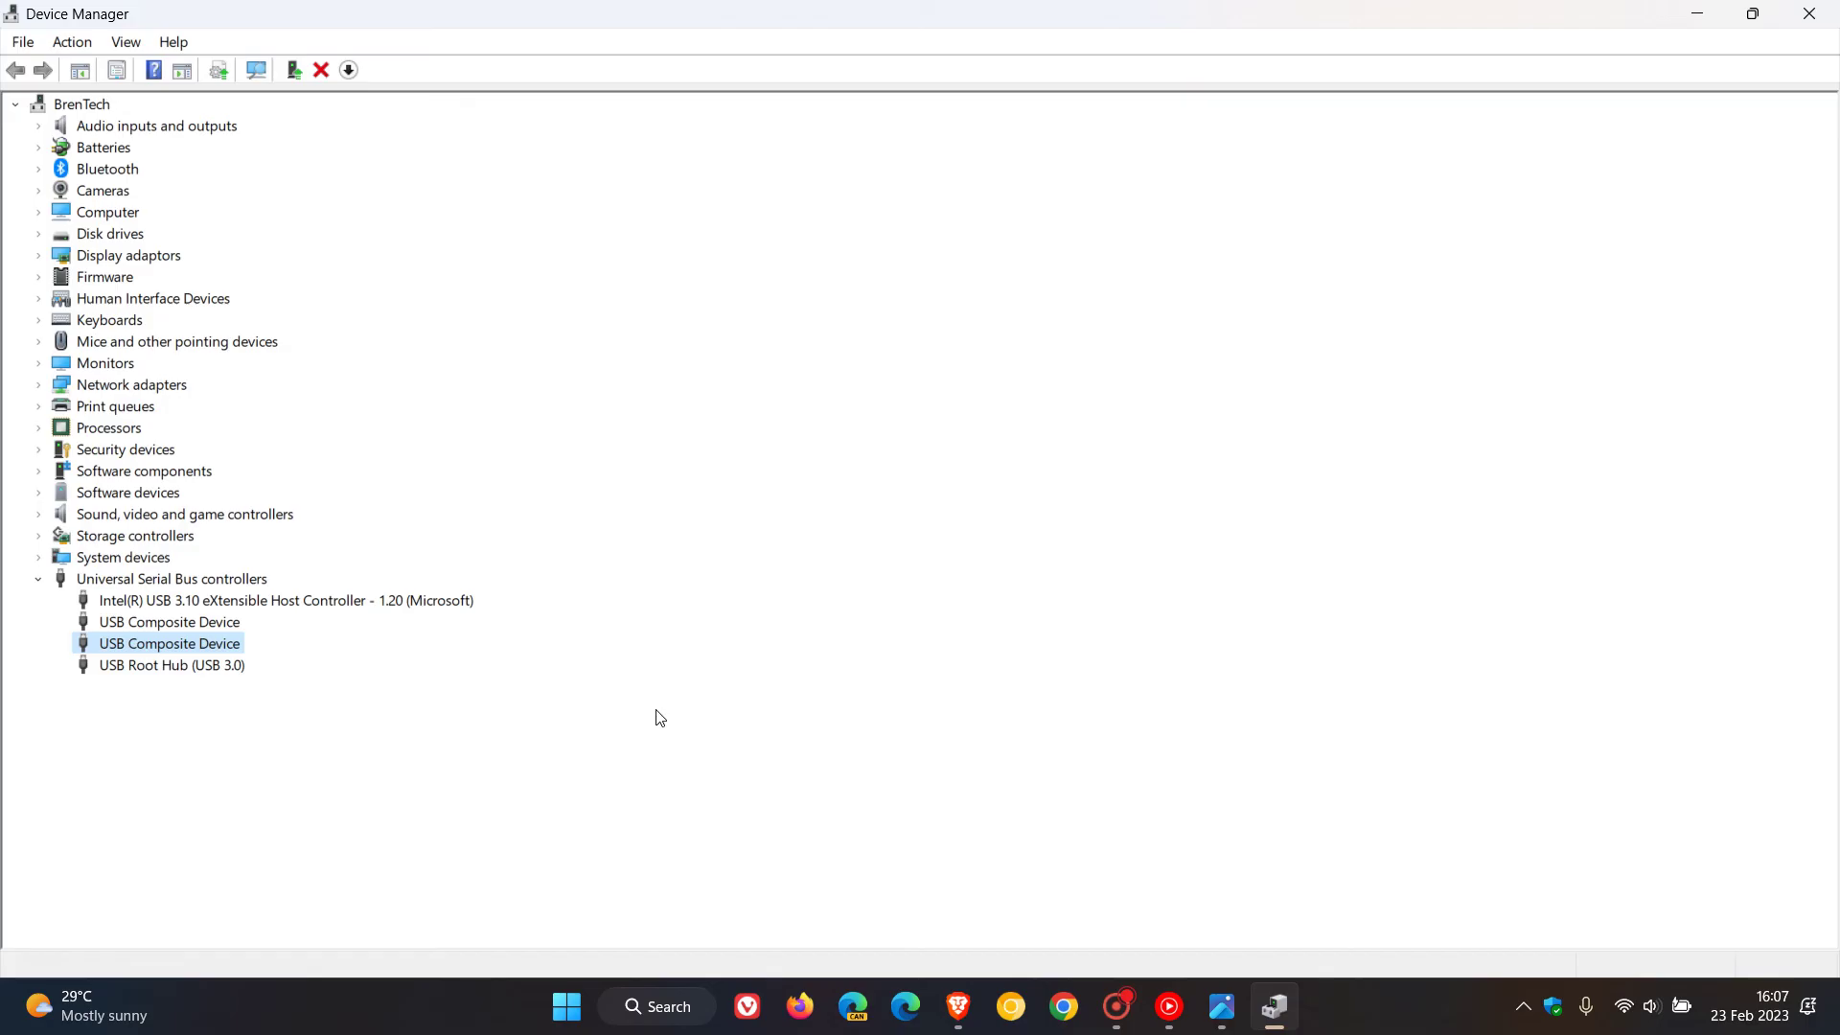
click(256, 72)
Minimise Device Manager and launch Windows Settings from Start to the Windows Update page.
click(1697, 13)
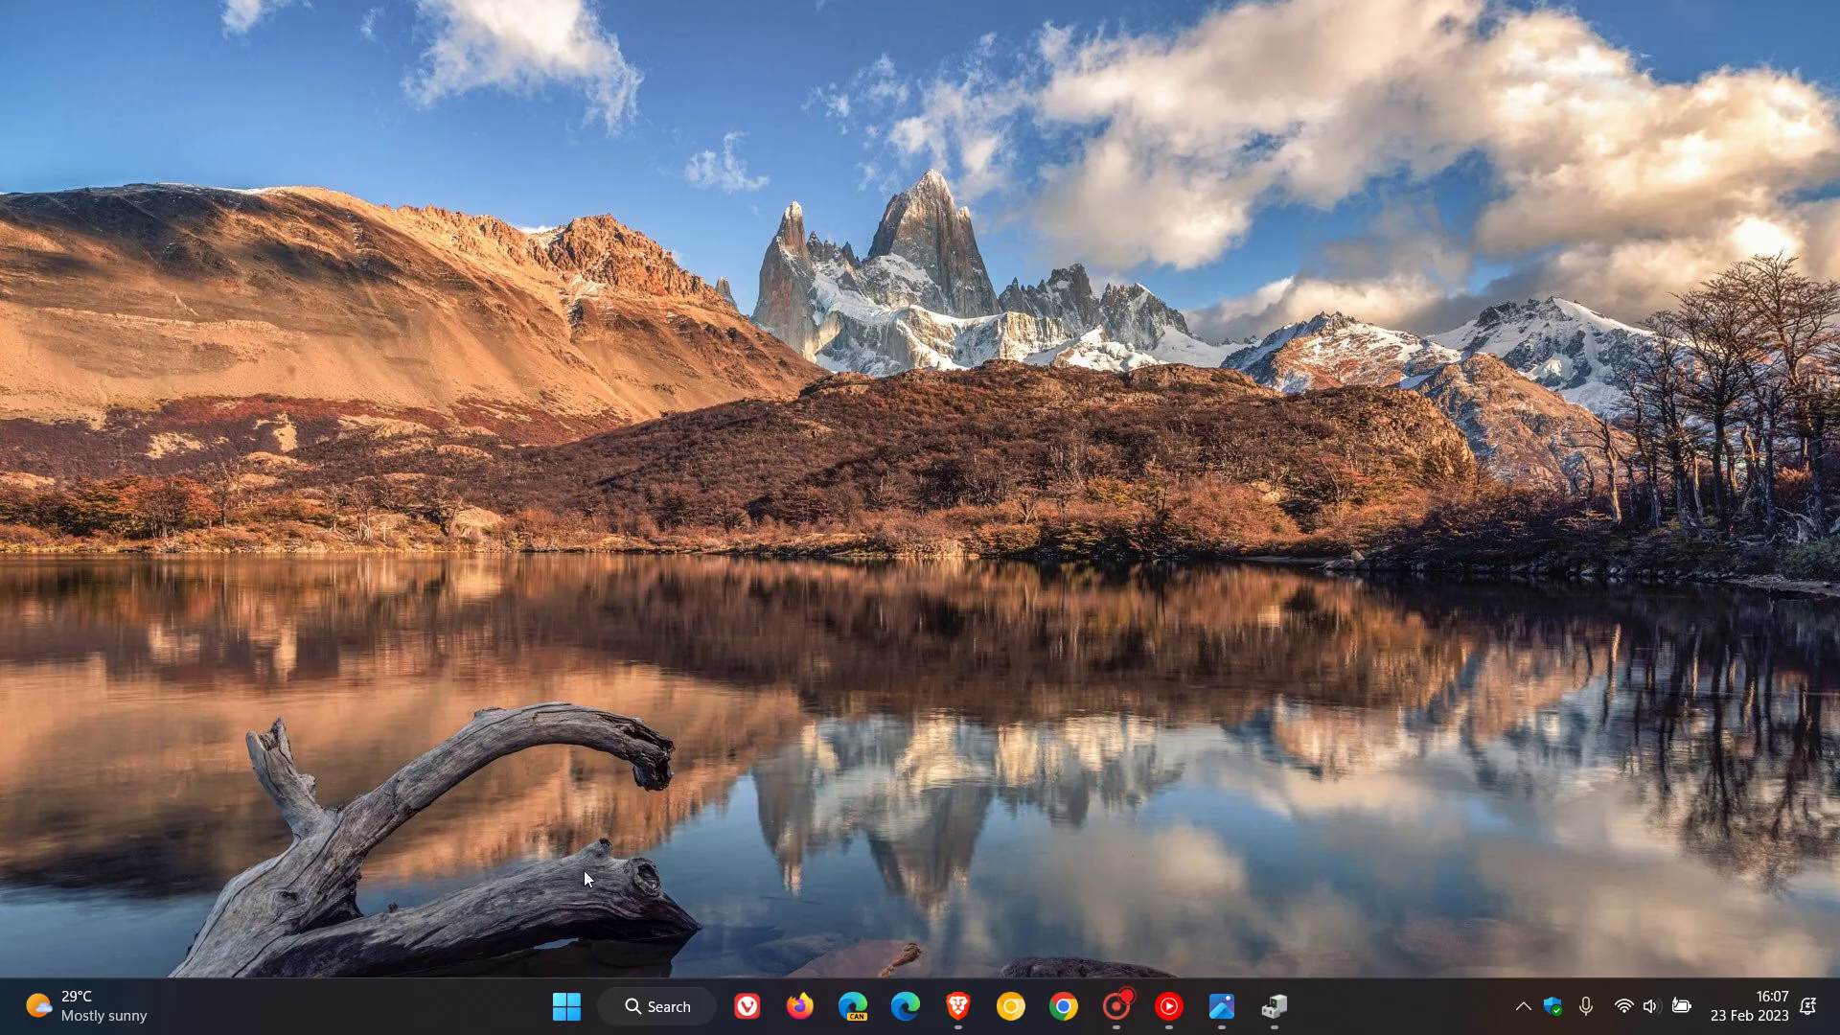
click(576, 1029)
click(1177, 924)
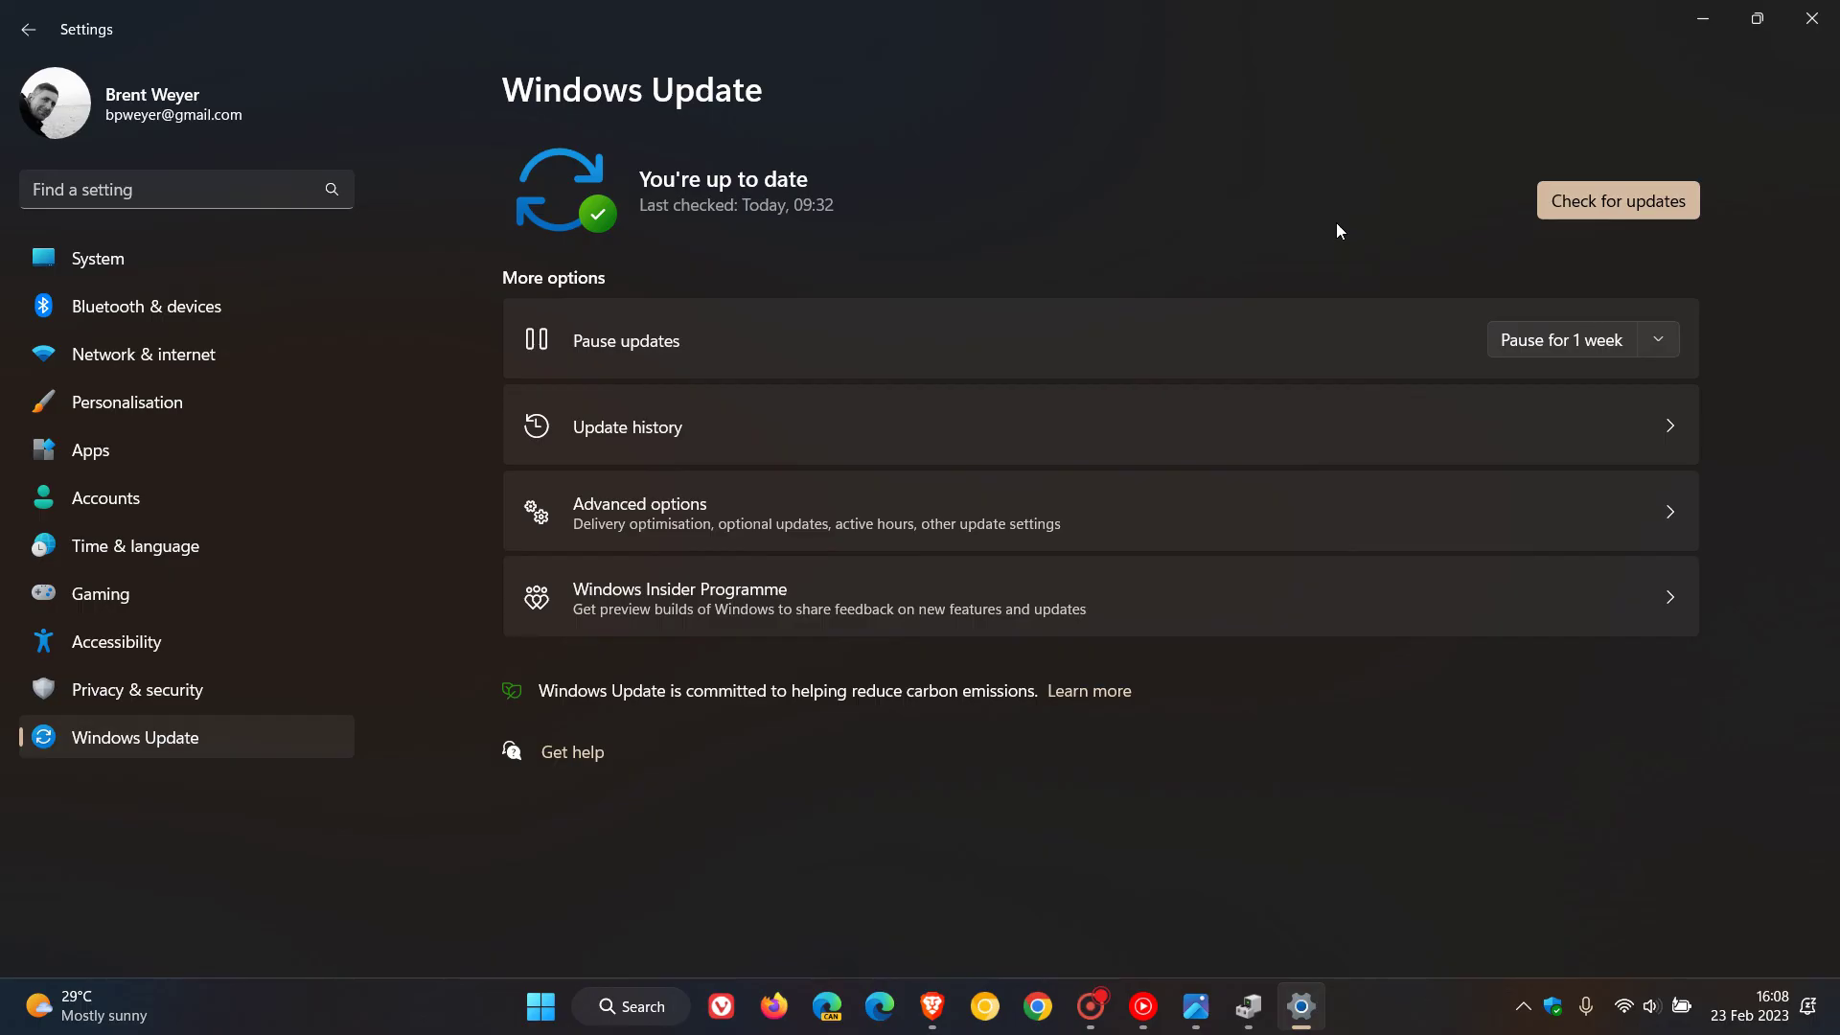
Minimise the Windows Settings window to leave an empty desktop.
click(1703, 22)
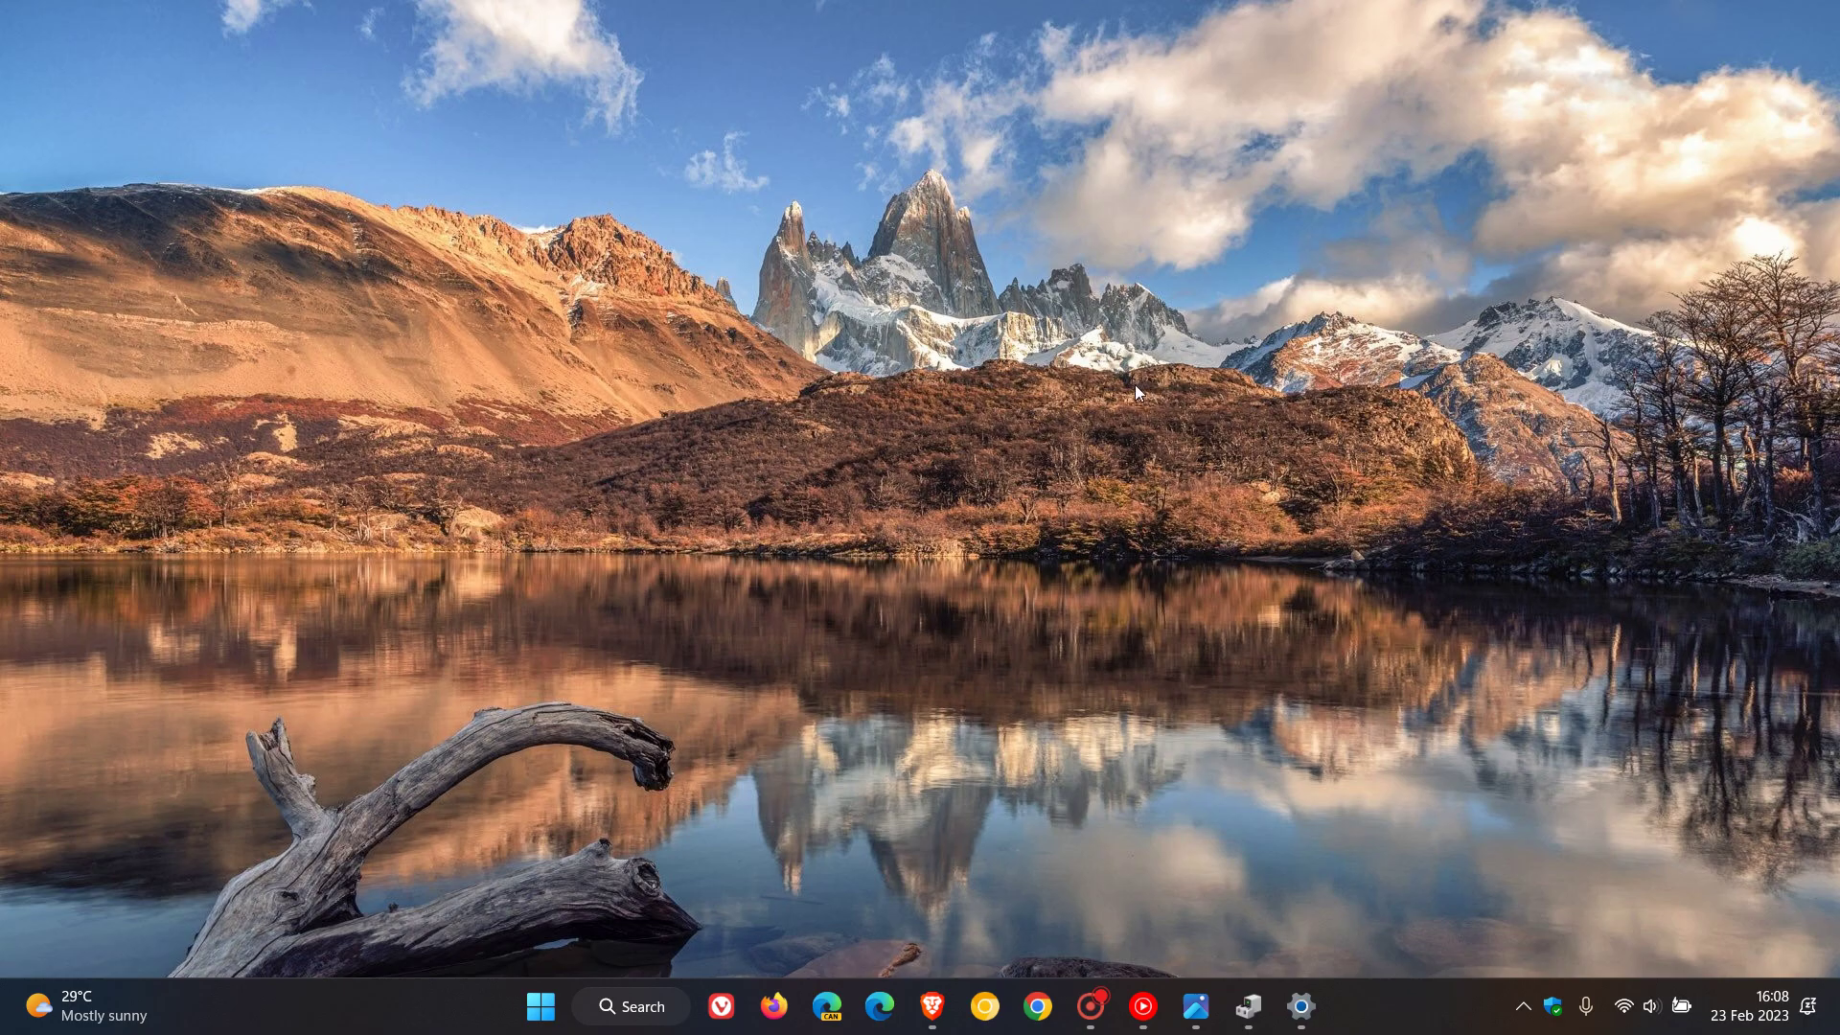